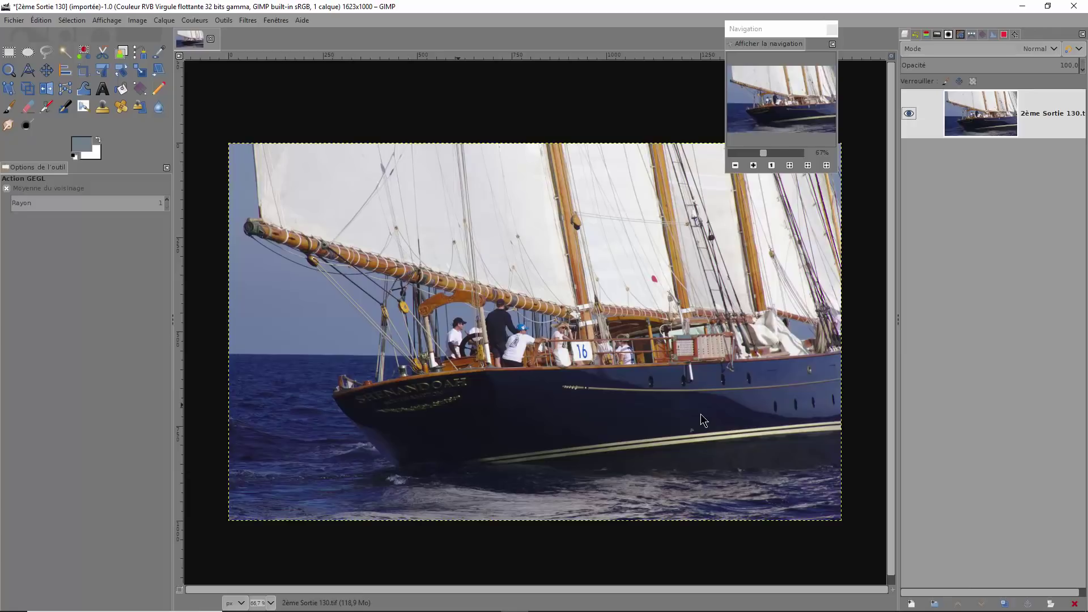
# Duplicate the ship photo layer
pyautogui.scroll(2, 507, 454)
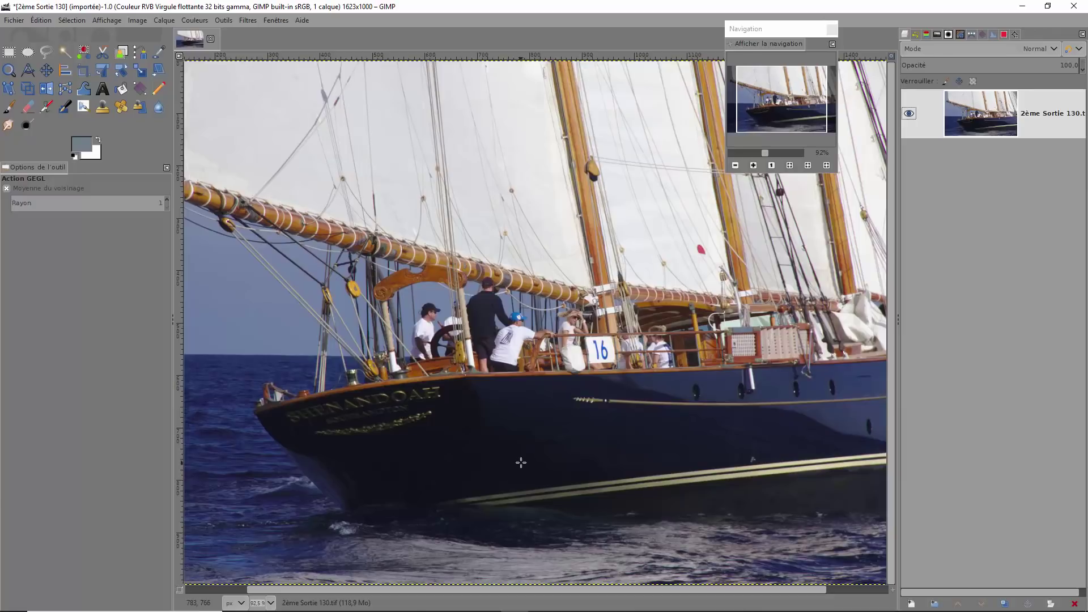
pyautogui.rightClick(1038, 116)
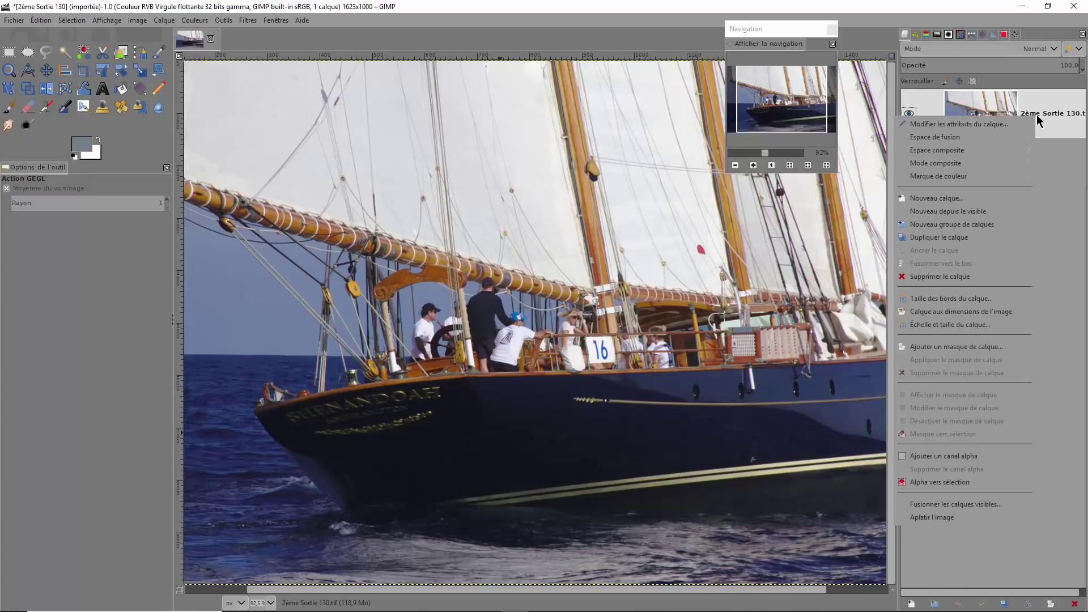
pyautogui.click(962, 237)
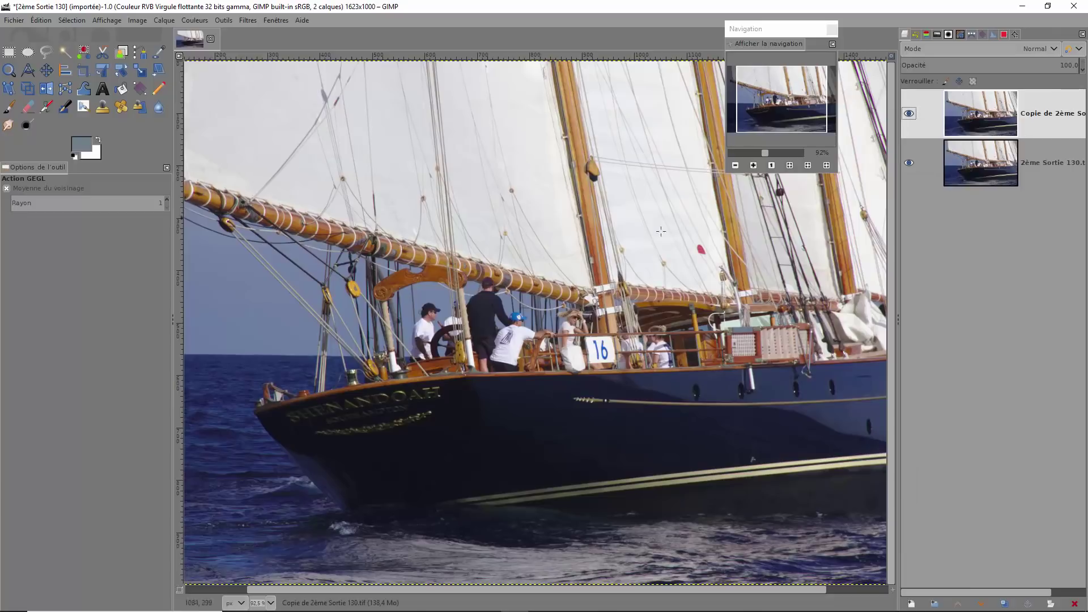
# Apply the Passe-haut filter to the duplicate layer with Dév. Std. 4.0 and Contraste 1.000, checking it against the unfiltered photo
pyautogui.rightClick(561, 296)
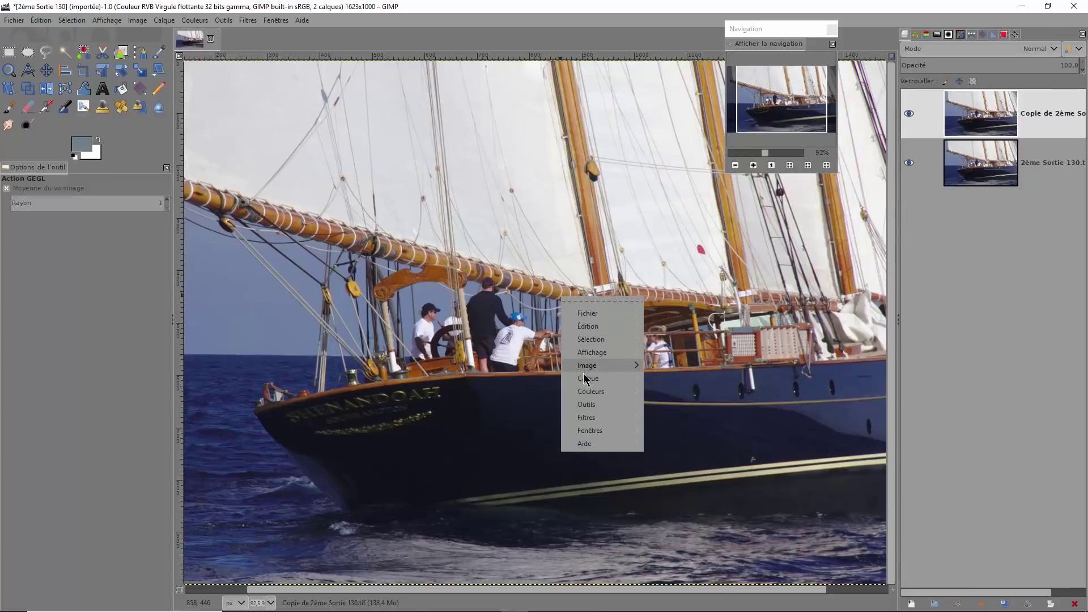
pyautogui.moveTo(583, 418)
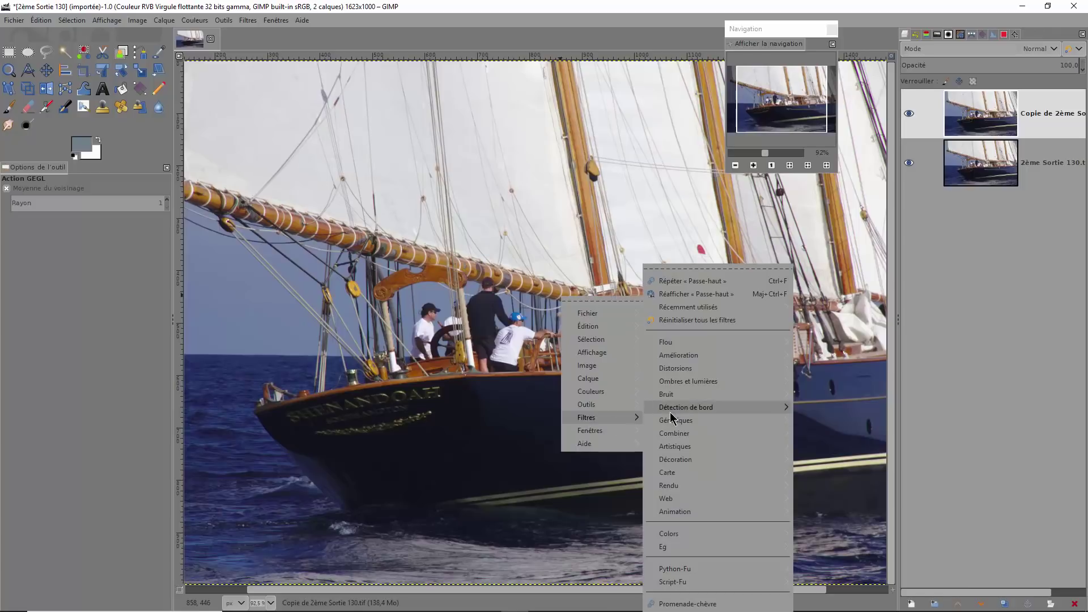
pyautogui.moveTo(708, 358)
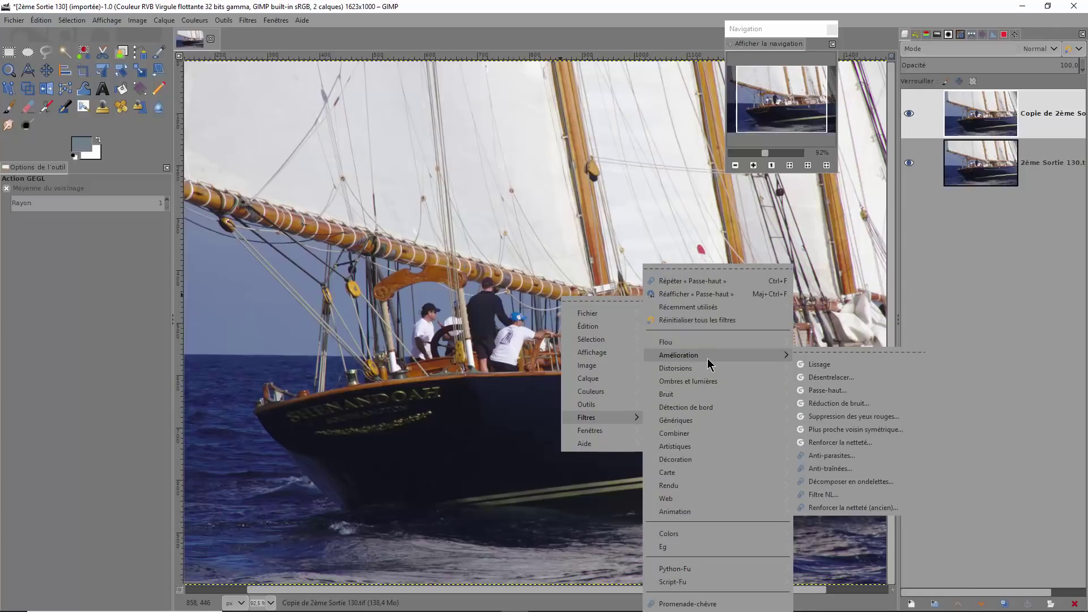
pyautogui.click(826, 391)
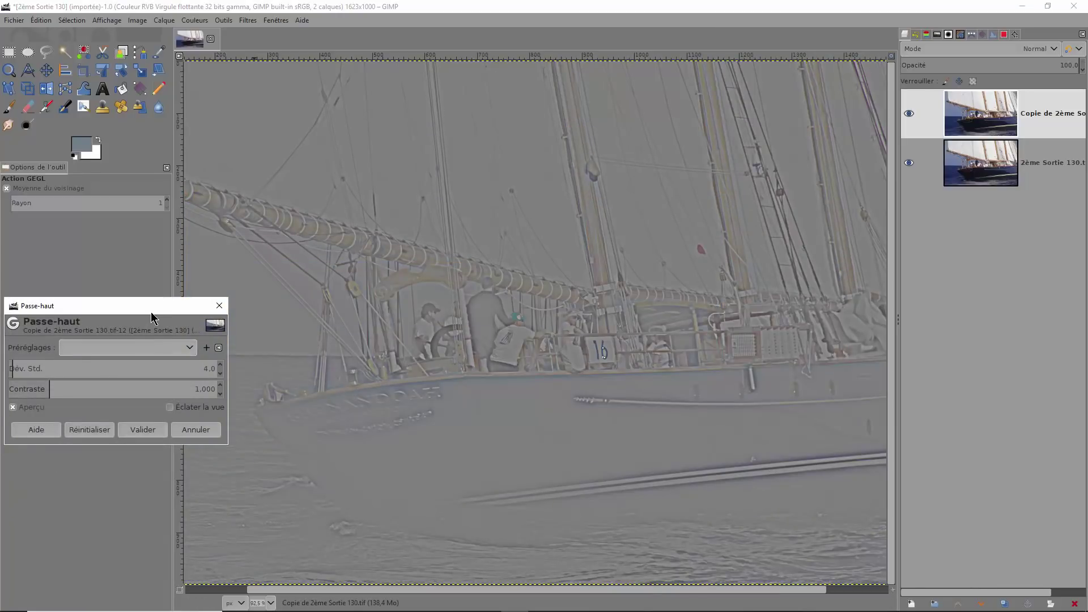
pyautogui.moveTo(152, 318); pyautogui.dragTo(474, 91)
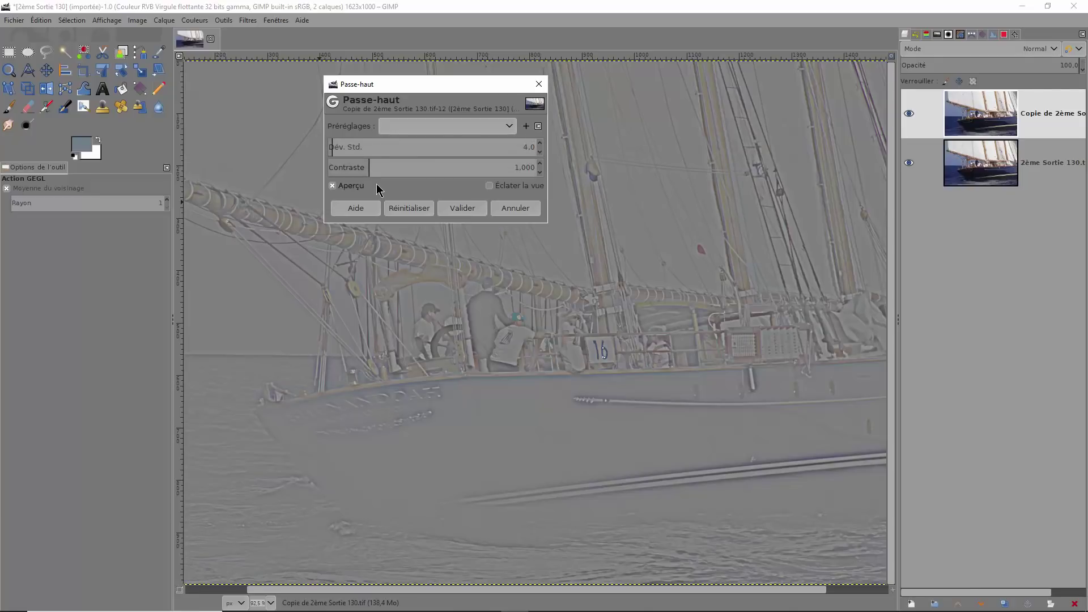
pyautogui.click(333, 187)
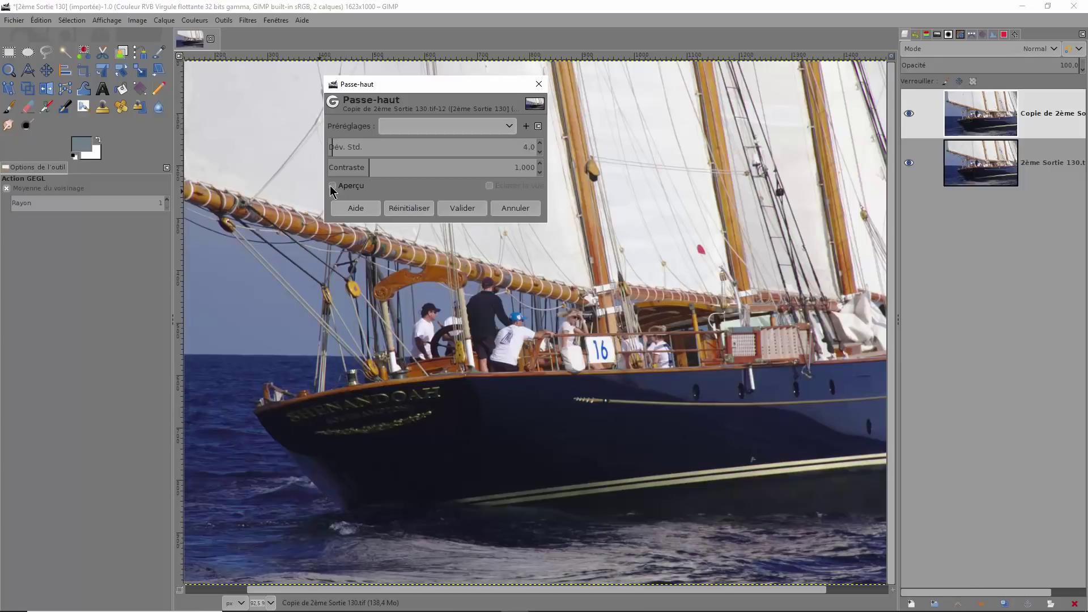
pyautogui.click(332, 186)
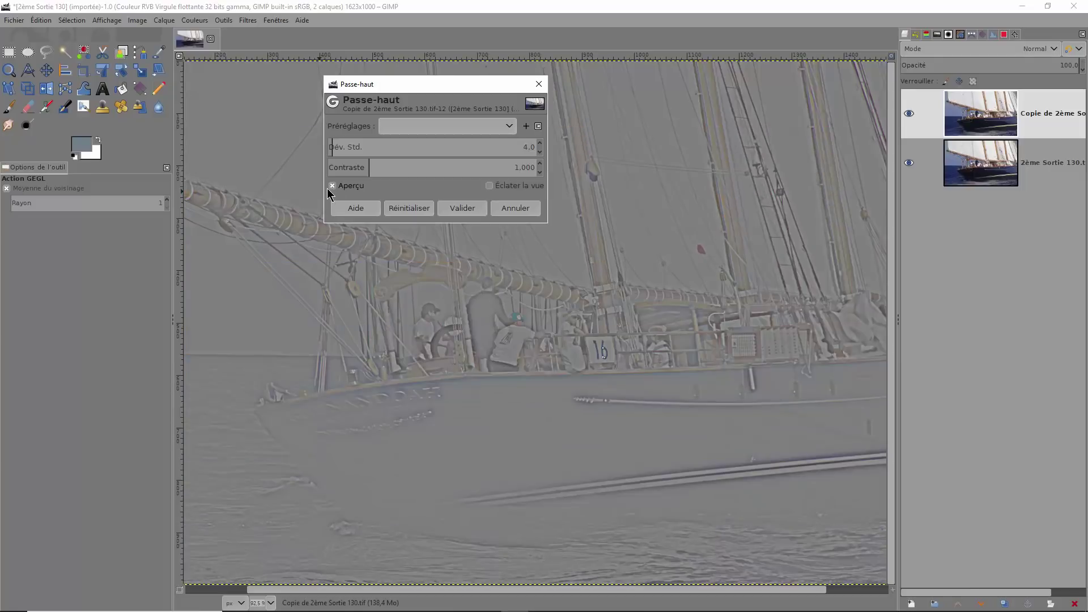
pyautogui.click(466, 210)
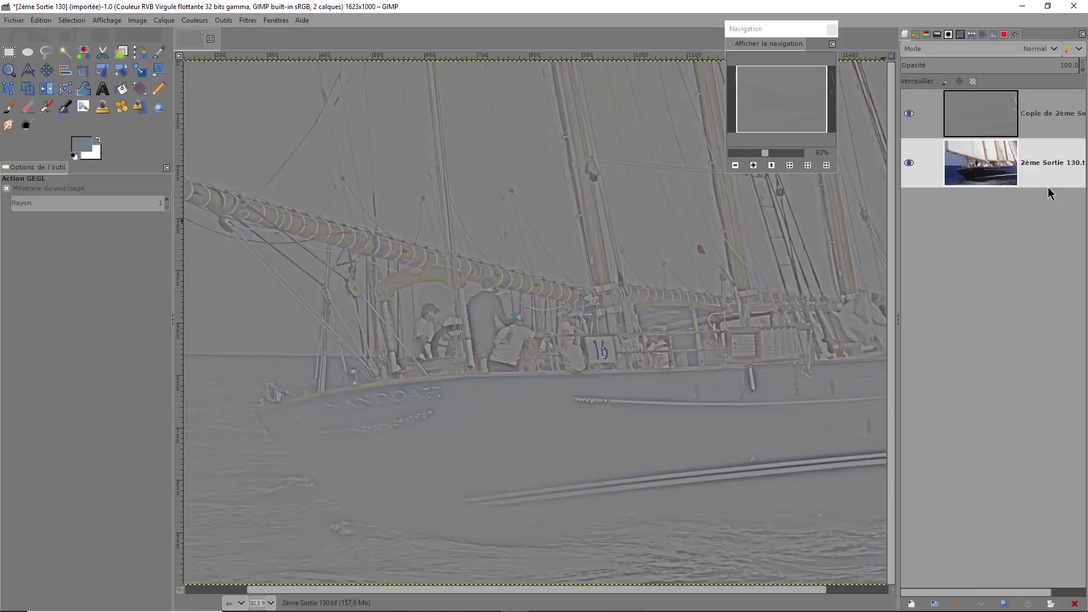
# Duplicate the original photo layer again and hide the filtered layer above it
pyautogui.click(1048, 173)
pyautogui.rightClick(1041, 174)
pyautogui.hotkey('shift', 'ctrl', 'd')
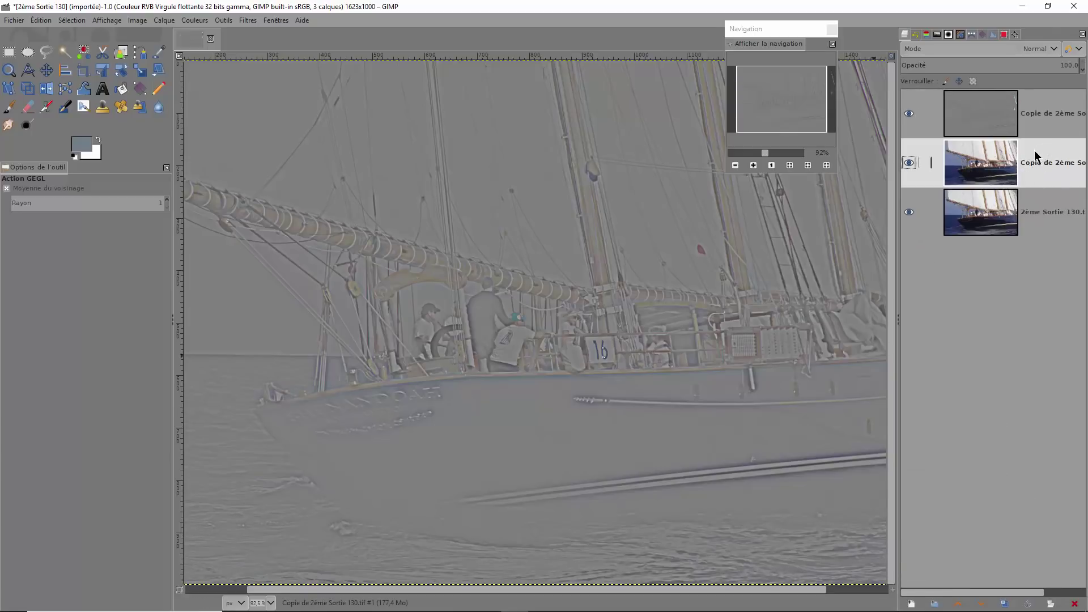
pyautogui.click(908, 113)
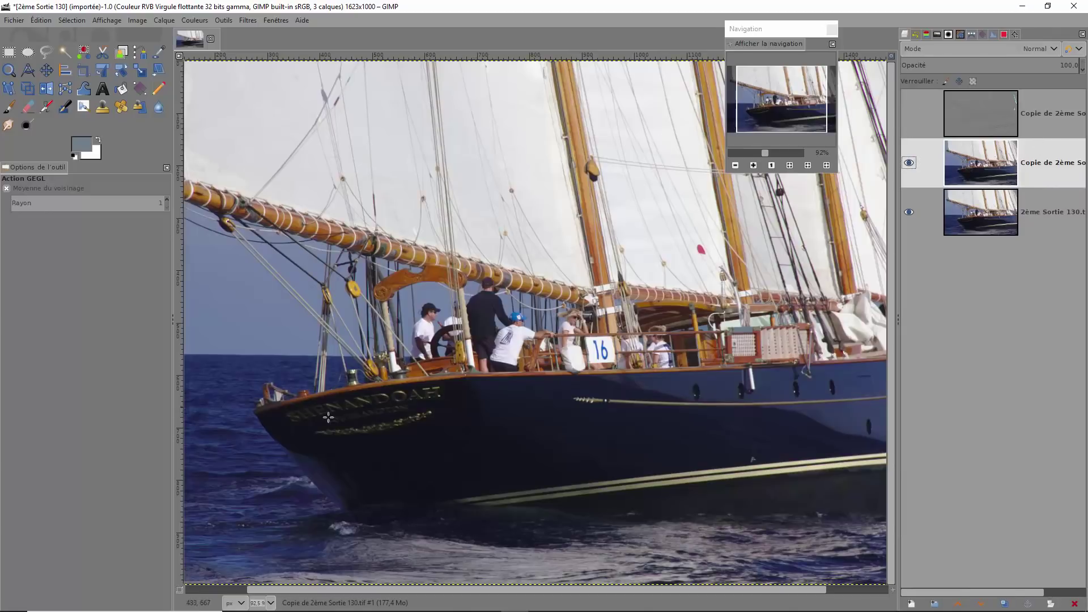
# Apply the Passe-haut filter to the new photo copy with Dév. Std. 2.0 and Contraste 1.000
pyautogui.rightClick(475, 352)
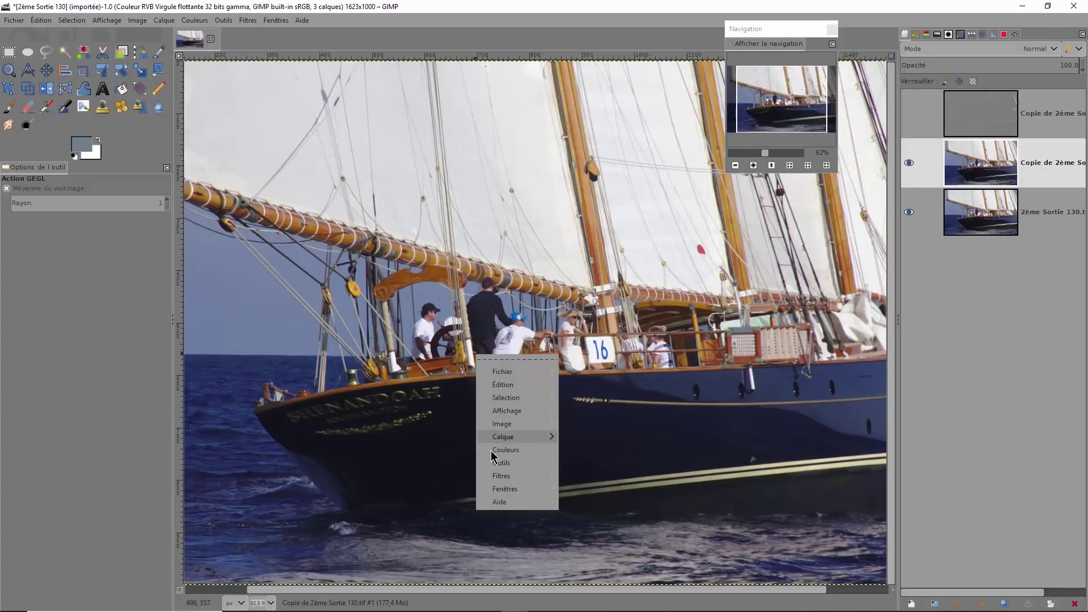
pyautogui.moveTo(496, 478)
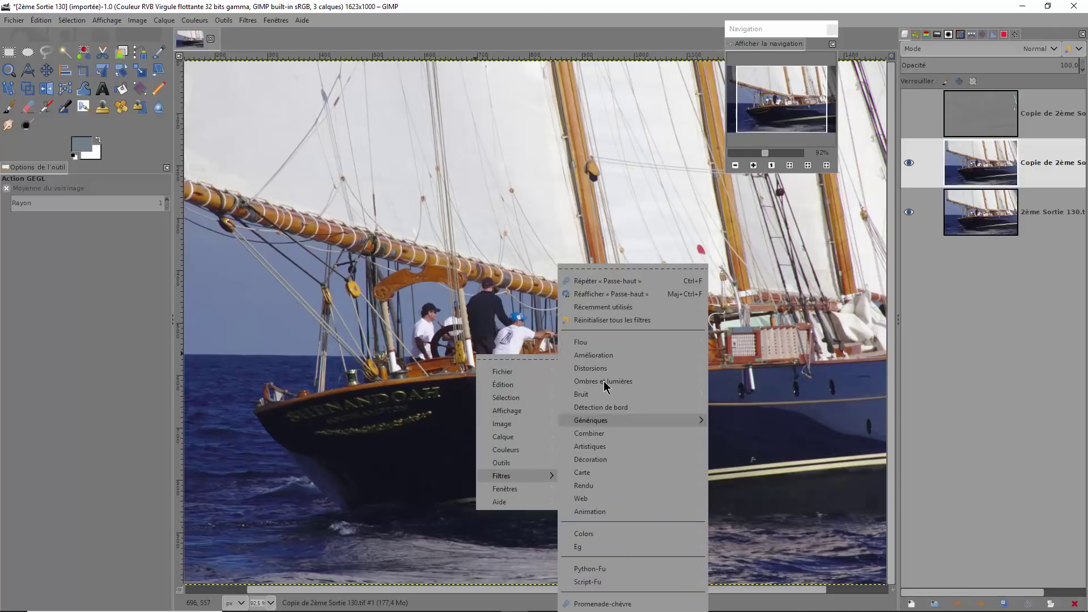
pyautogui.moveTo(618, 366)
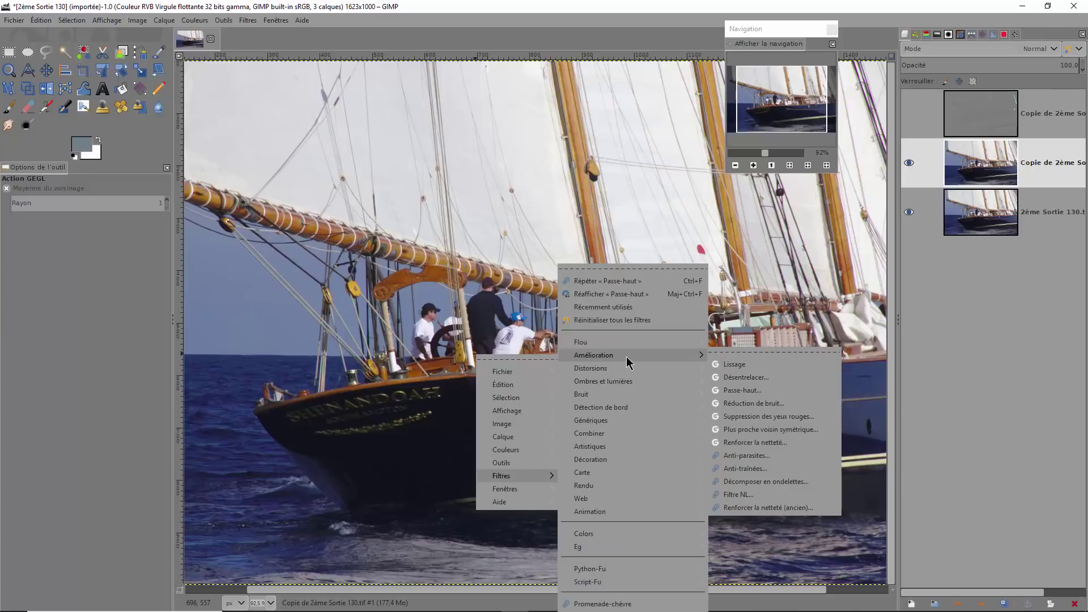
pyautogui.click(754, 392)
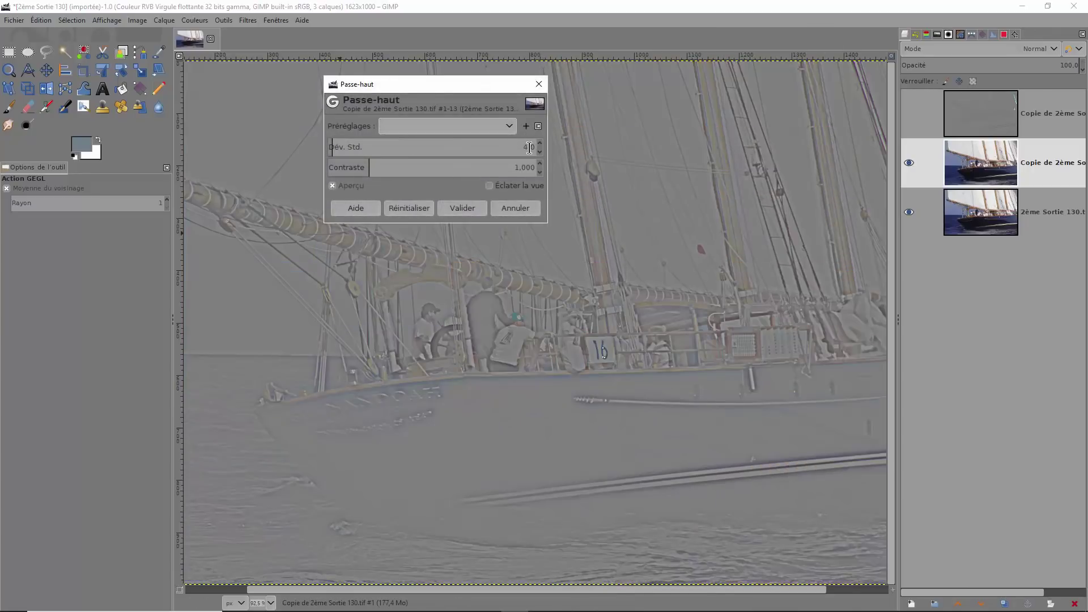
pyautogui.click(540, 152)
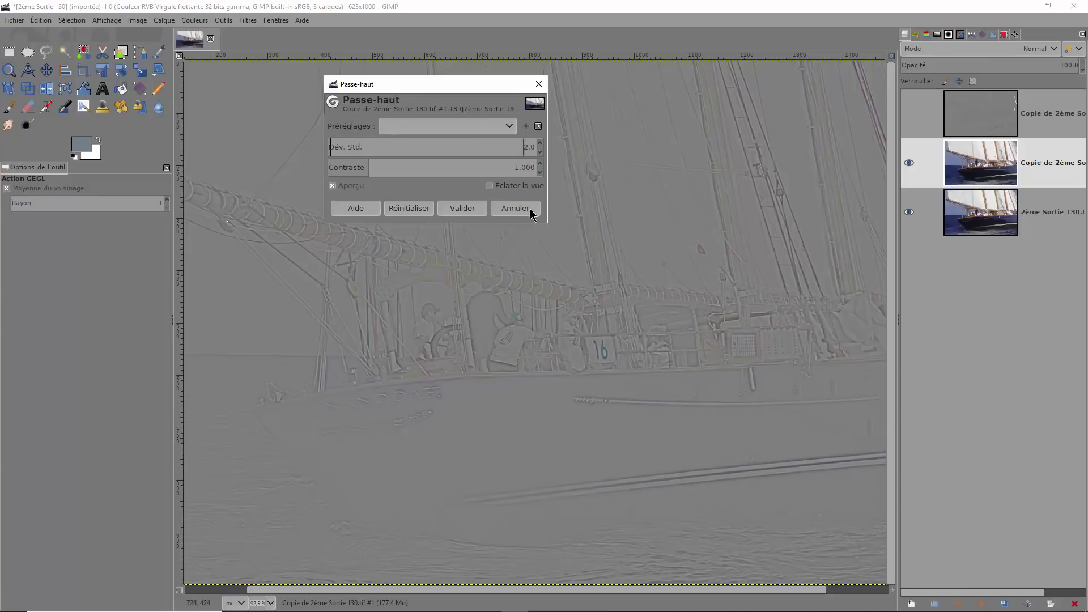
pyautogui.click(541, 144)
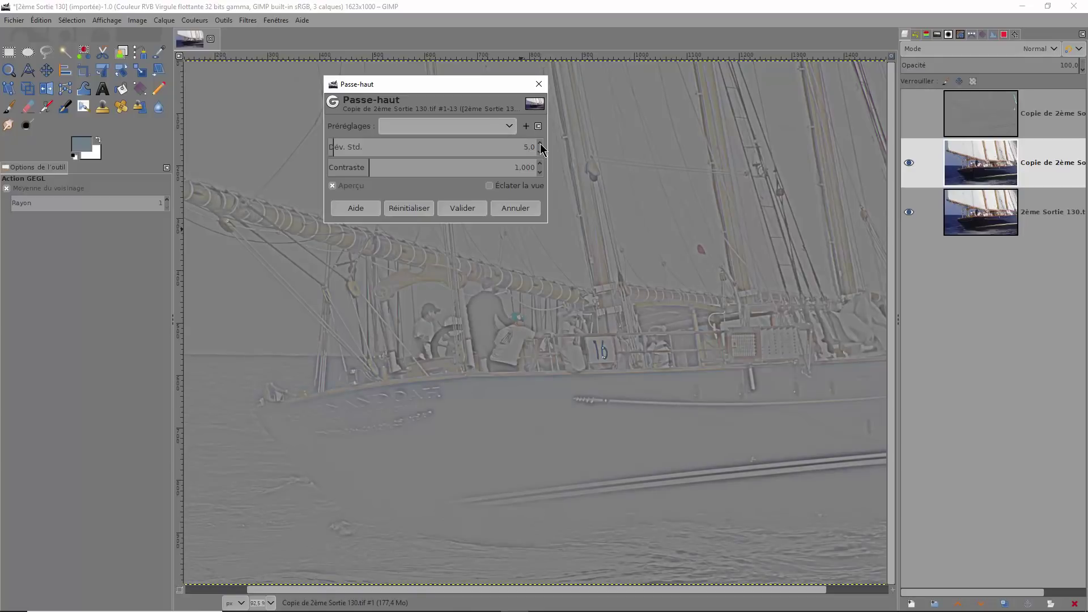
pyautogui.click(540, 151)
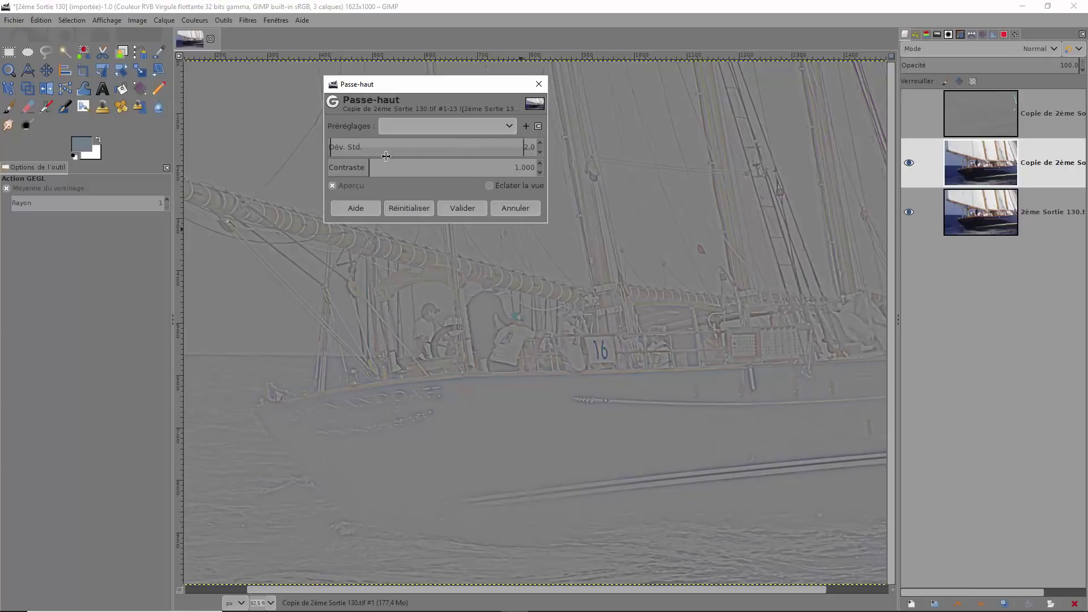
pyautogui.click(467, 209)
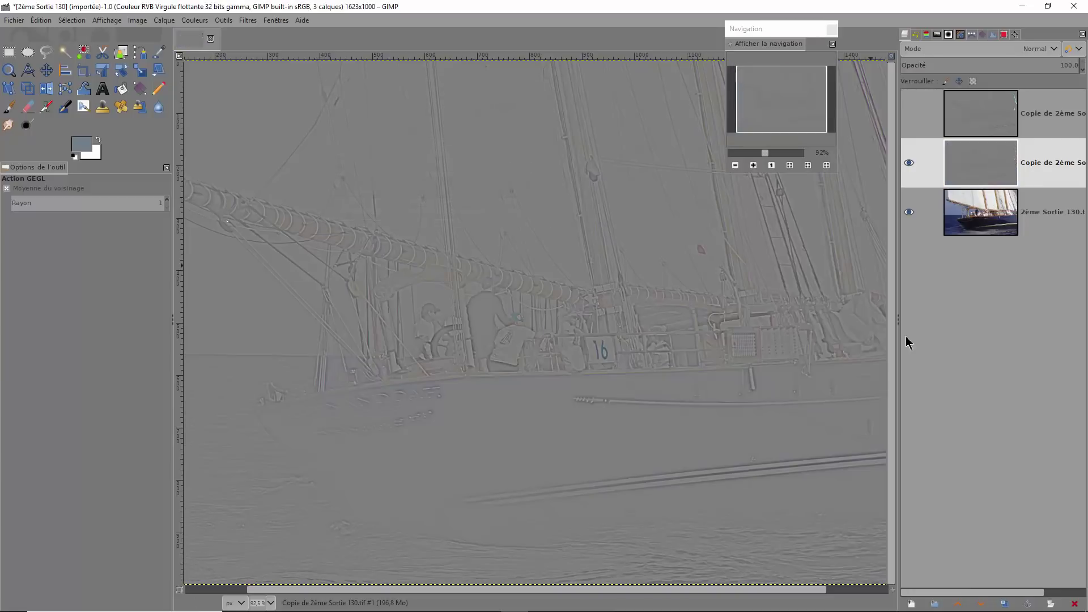
# Rename the middle filtered layer 2-1, and show the uppermost filtered layer and rename it 4-1
pyautogui.doubleClick(1064, 163)
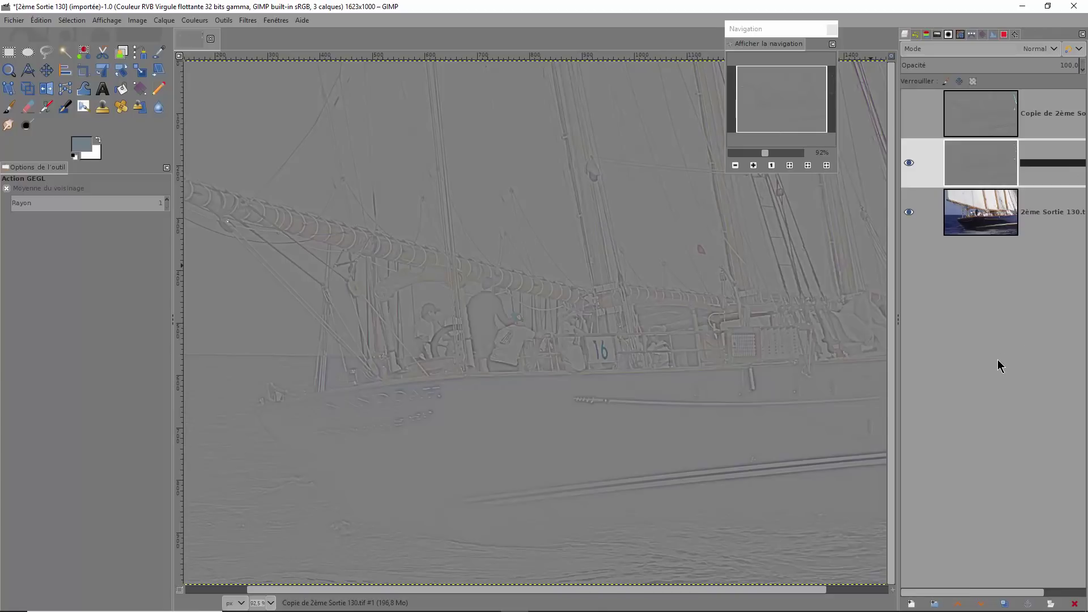
pyautogui.write('2-1')
pyautogui.click(1044, 115)
pyautogui.click(910, 116)
pyautogui.doubleClick(1050, 115)
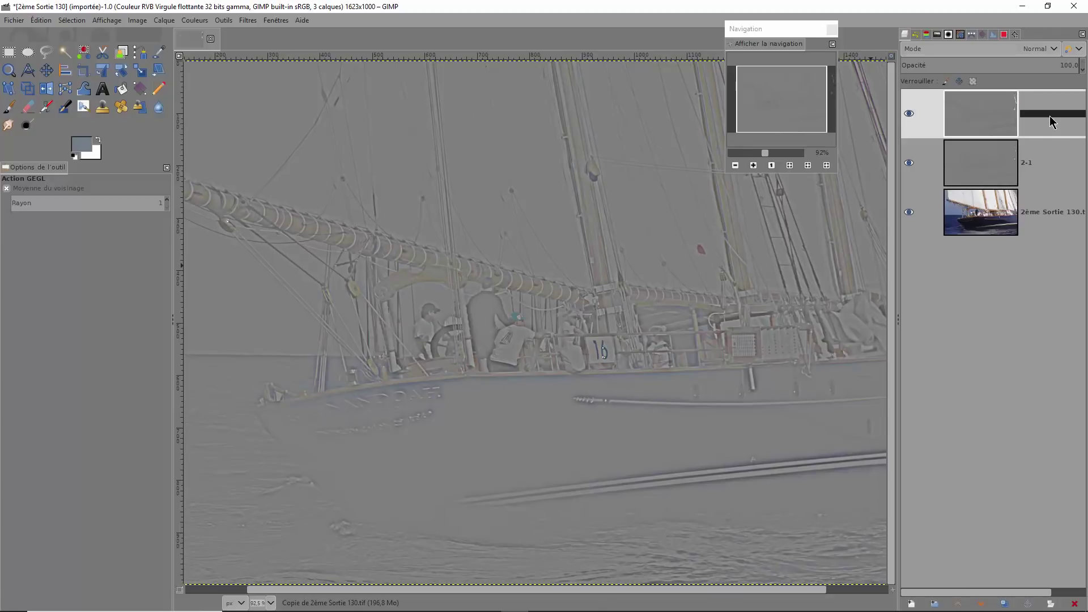
pyautogui.write('4-1')
pyautogui.press('Return')
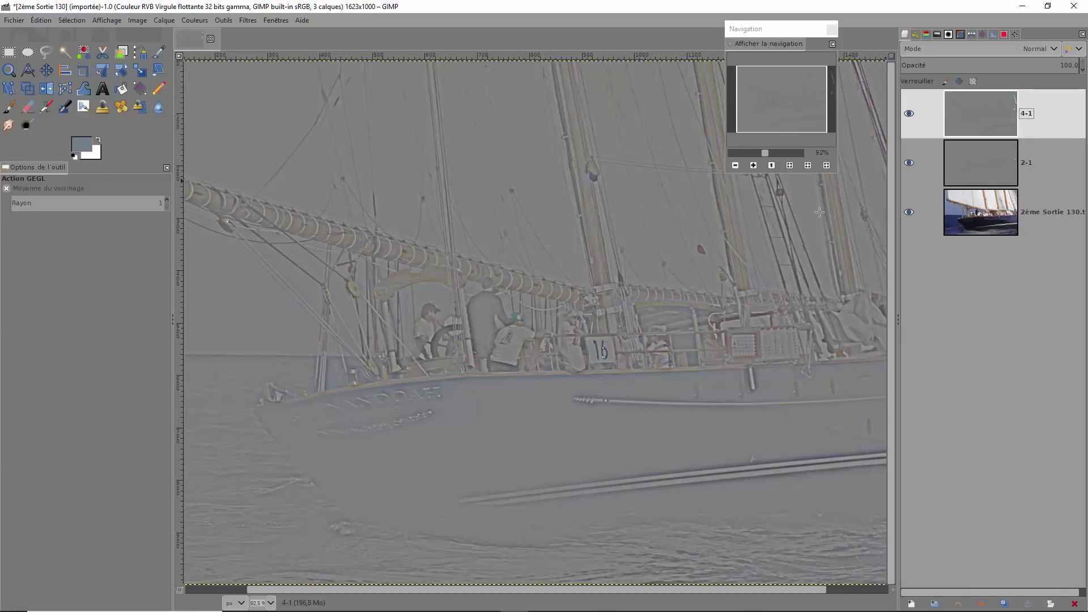
# Hide the 4-1 layer and leave the 2-1 layer visible
pyautogui.click(910, 163)
pyautogui.click(909, 114)
pyautogui.click(909, 164)
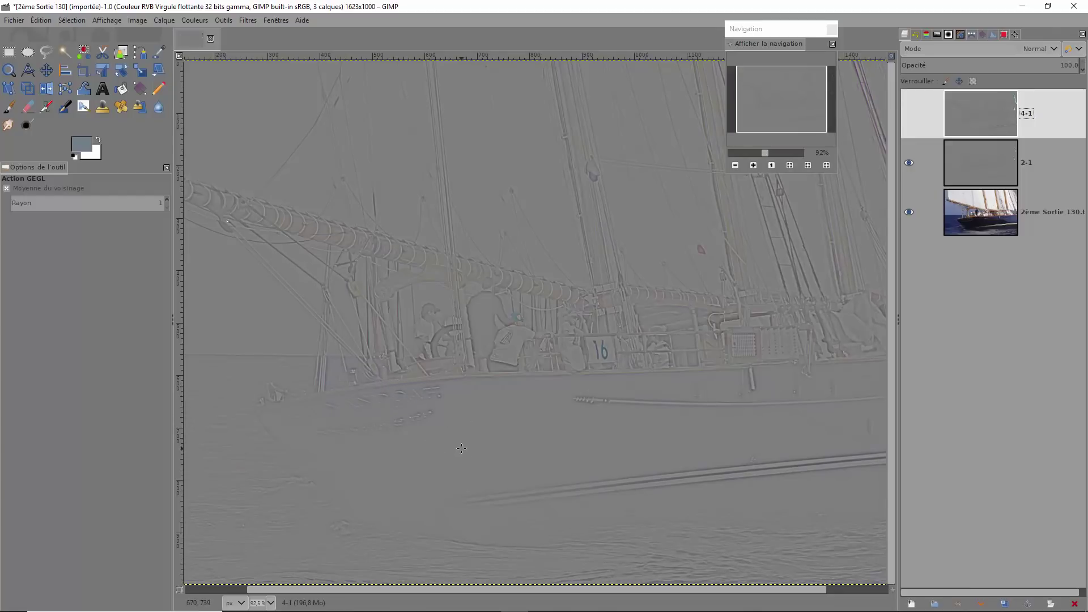
# Set the blend mode of the 2-1 layer to Fusion de grain
pyautogui.press('pagedown')
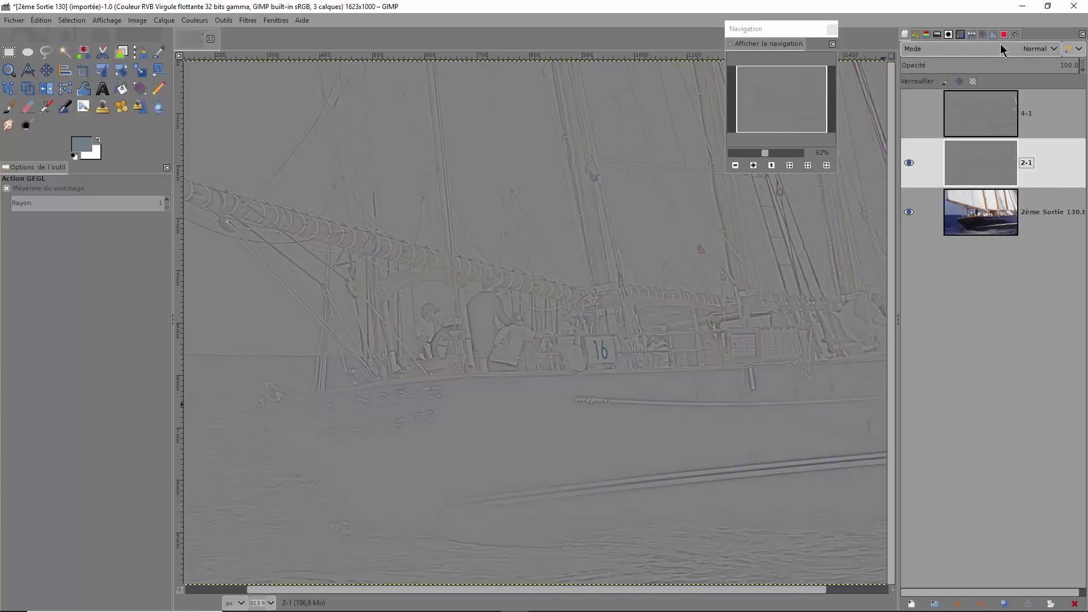
pyautogui.click(1055, 50)
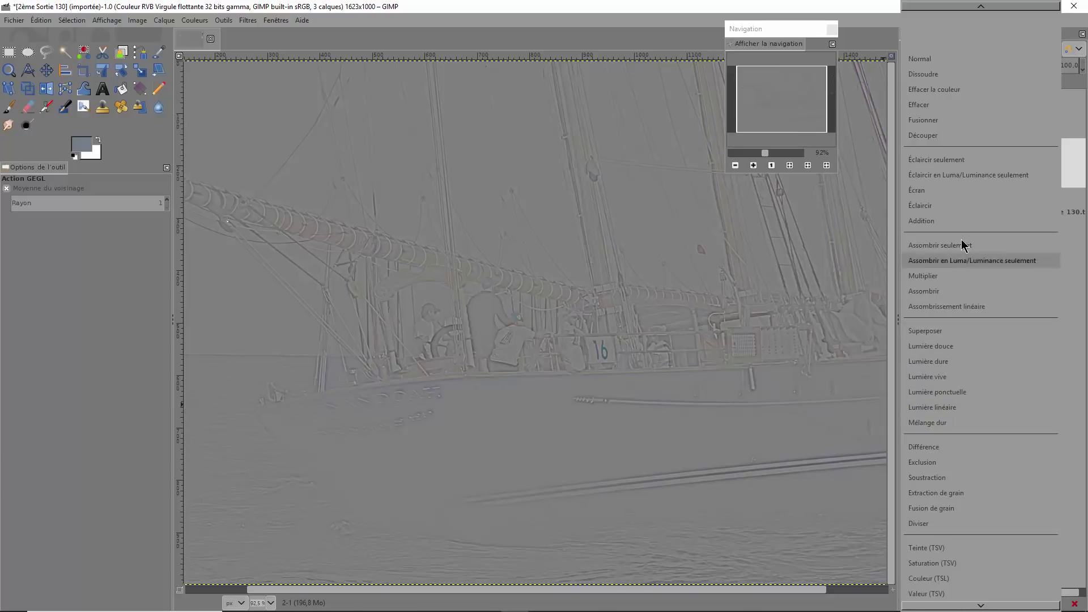
pyautogui.click(935, 159)
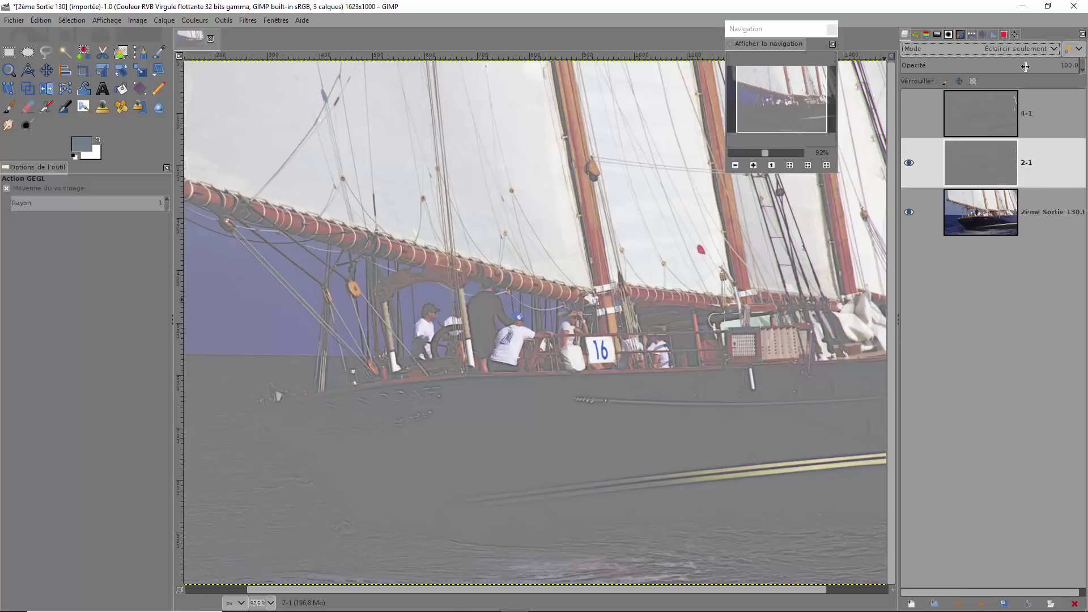
pyautogui.click(1027, 49)
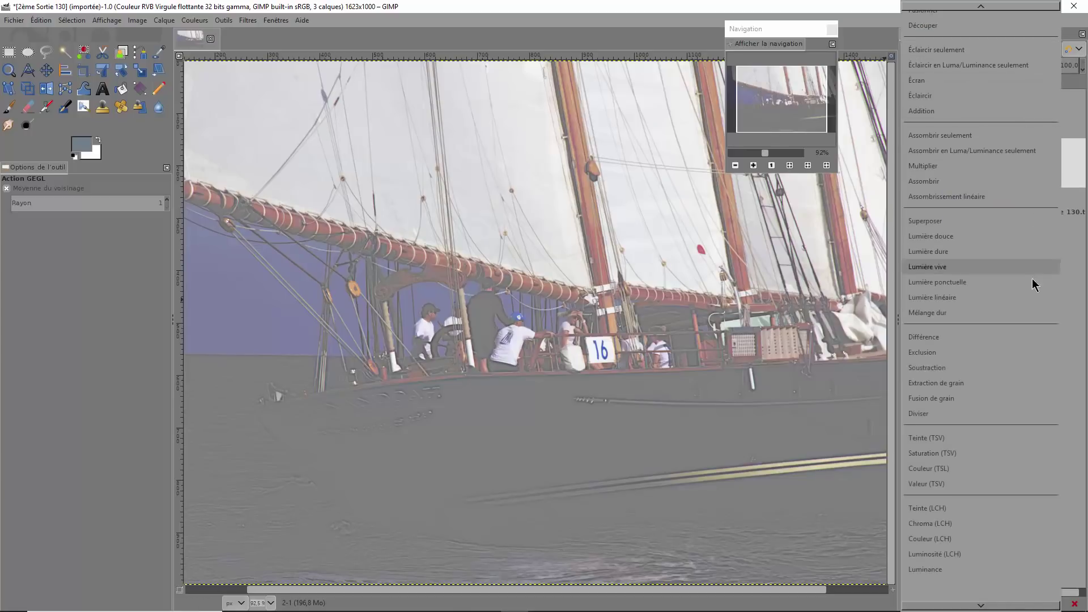
pyautogui.click(934, 398)
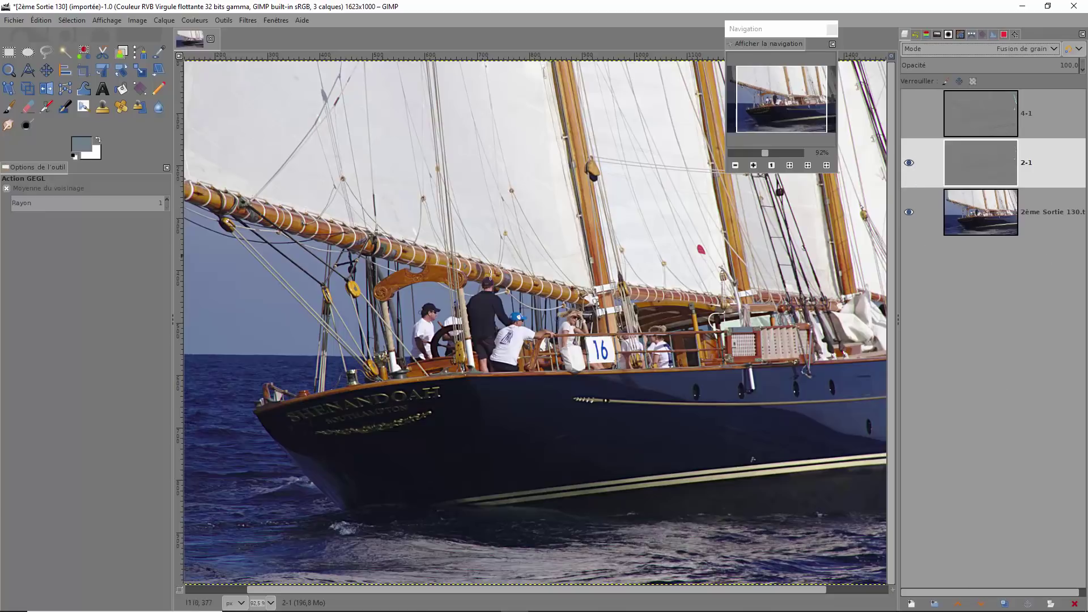
# Compare the photo with and without the 2-1 layer on the deck area at 200% and 150% zoom
pyautogui.click(754, 165)
pyautogui.click(753, 165)
pyautogui.click(753, 165)
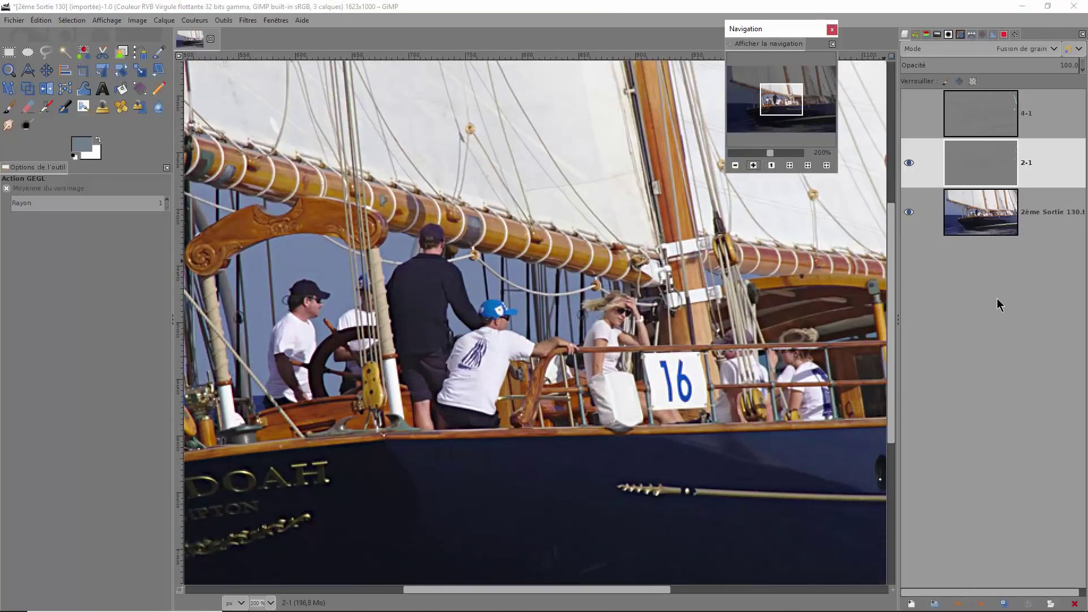
pyautogui.click(910, 167)
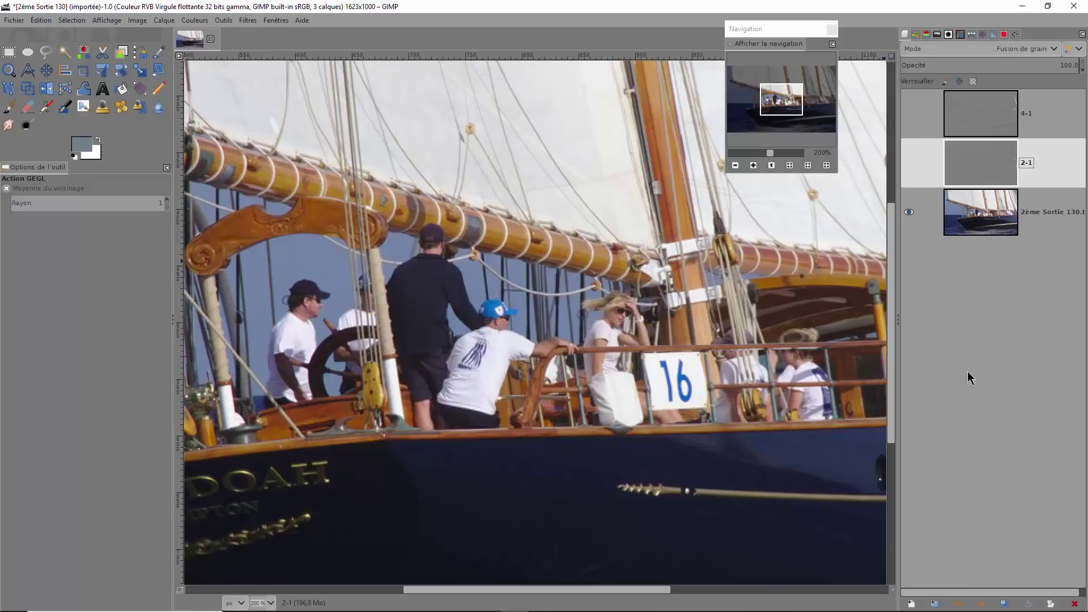
pyautogui.click(911, 168)
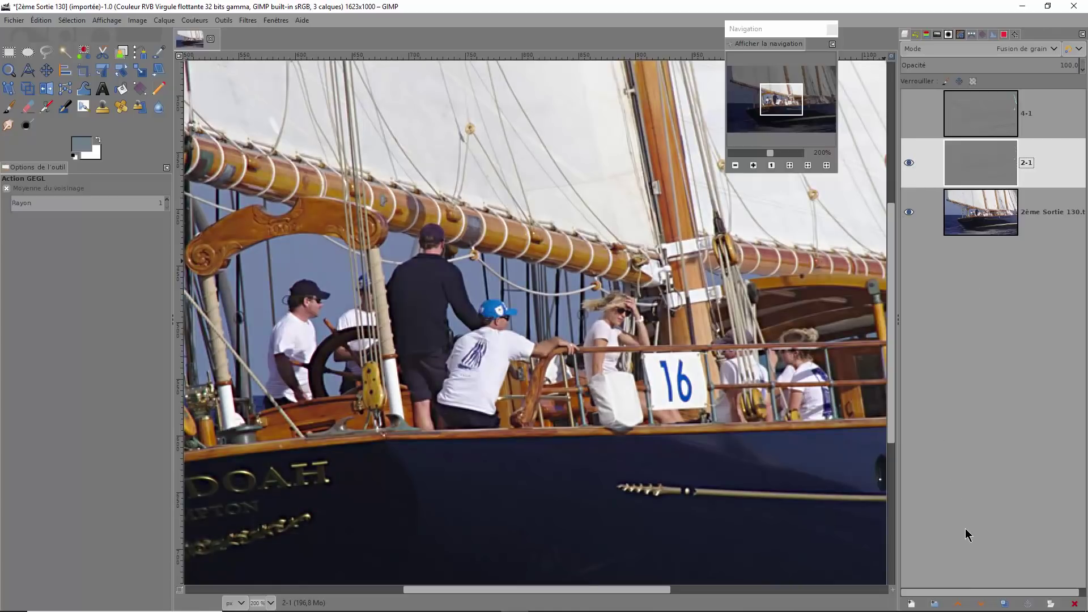
pyautogui.click(735, 165)
pyautogui.click(735, 165)
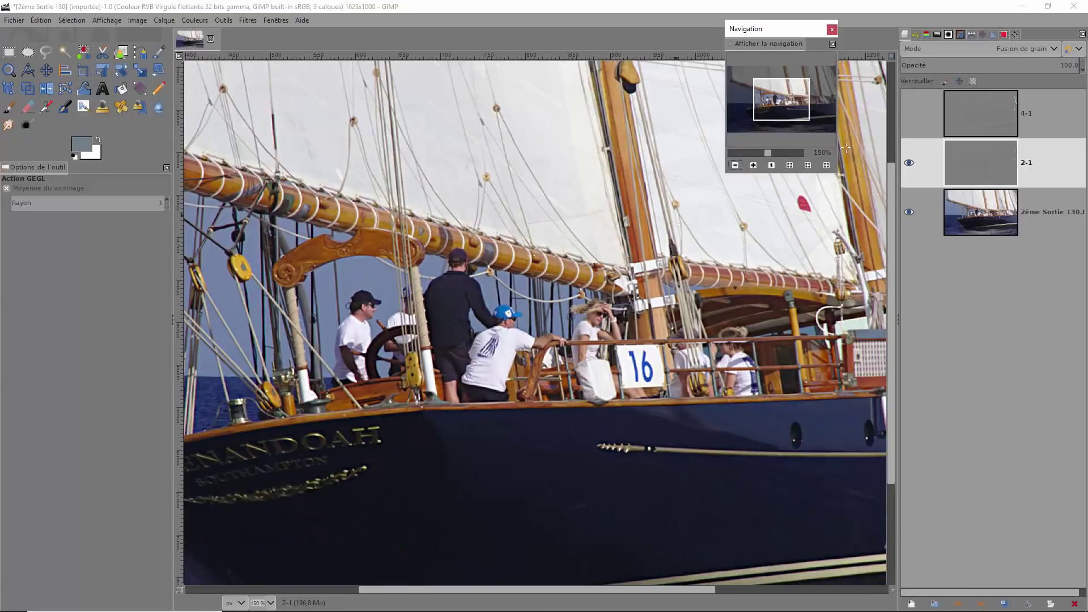
pyautogui.click(909, 163)
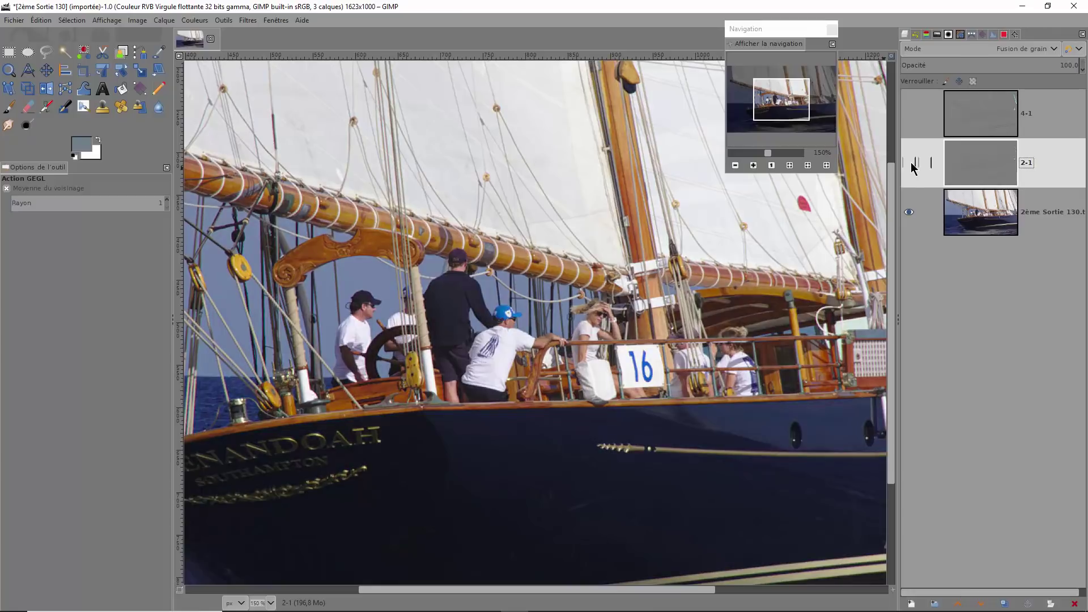
pyautogui.click(910, 163)
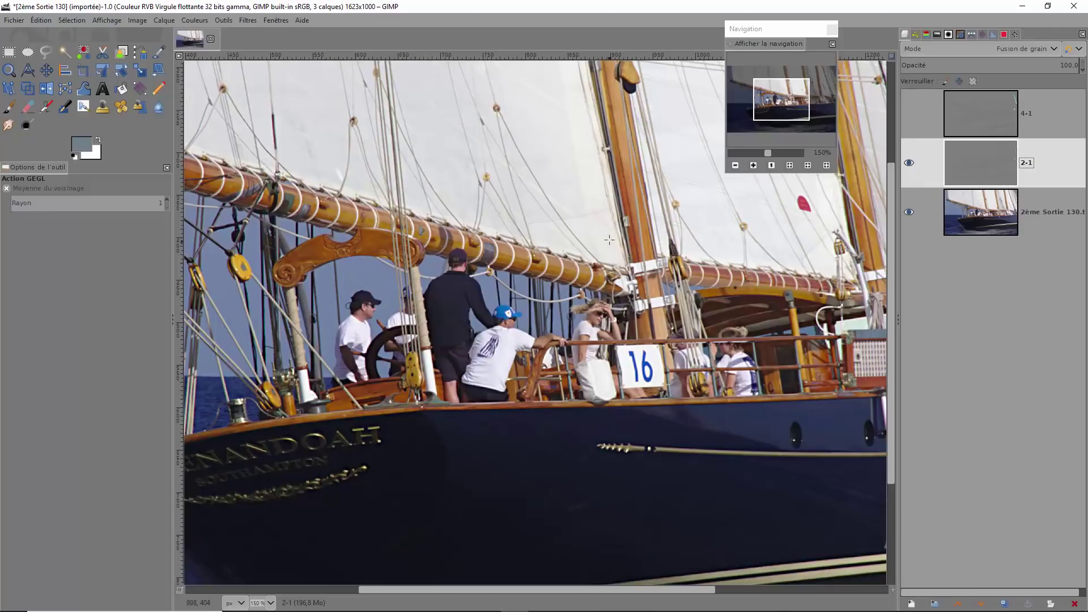
# Show the 4-1 layer instead of the 2-1 layer and set its blend mode to Fusion de grain
pyautogui.click(909, 165)
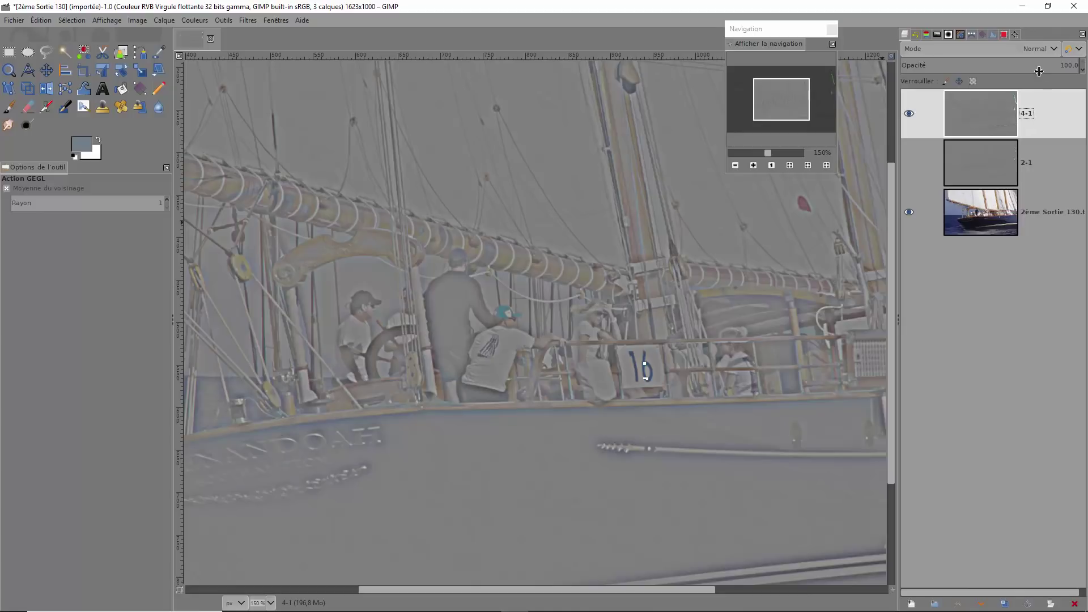
pyautogui.click(1042, 51)
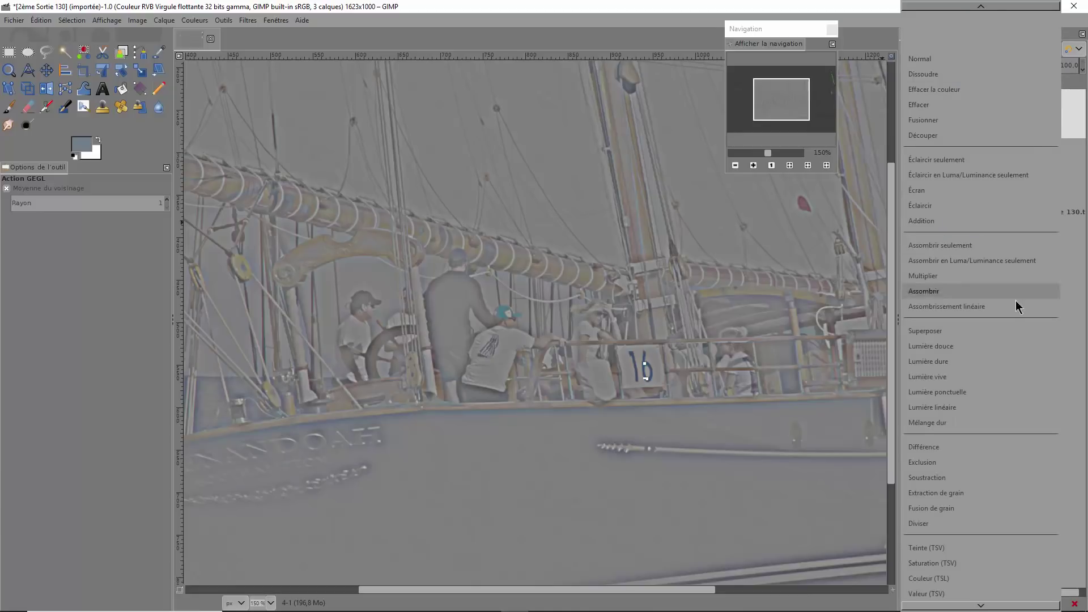
pyautogui.click(949, 511)
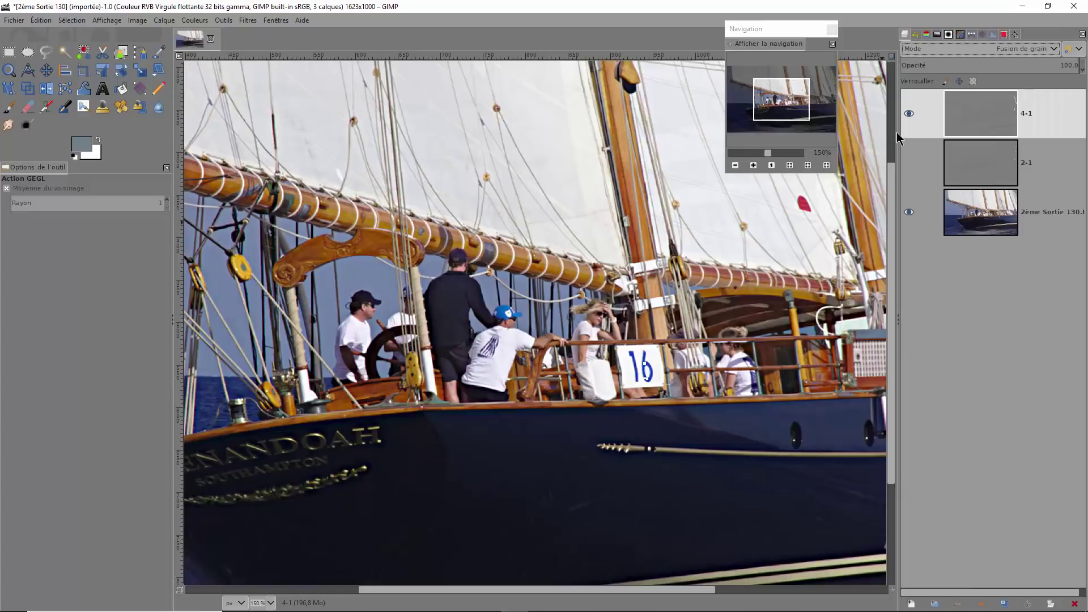
# Compare the 4-1 layer's effect with the original photo and with the 2-1 layer by toggling layer visibility
pyautogui.click(909, 113)
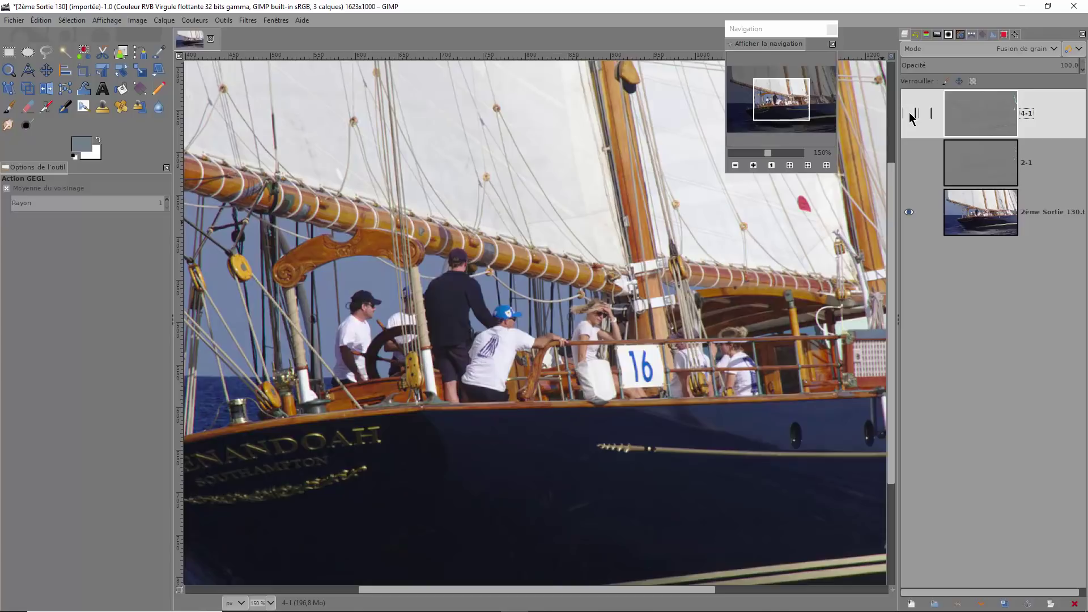
pyautogui.click(909, 115)
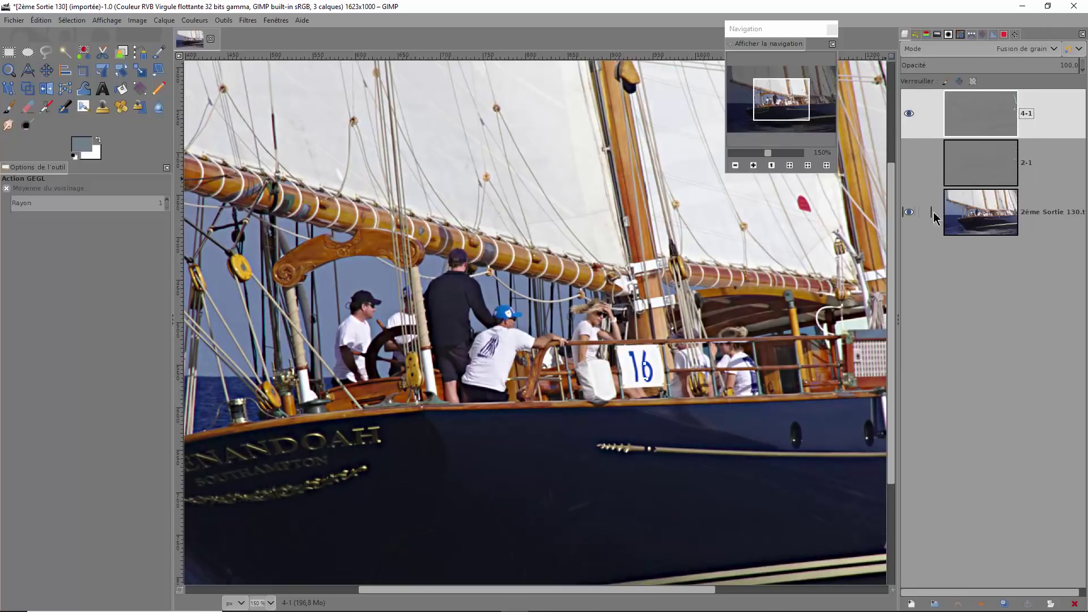
pyautogui.click(909, 163)
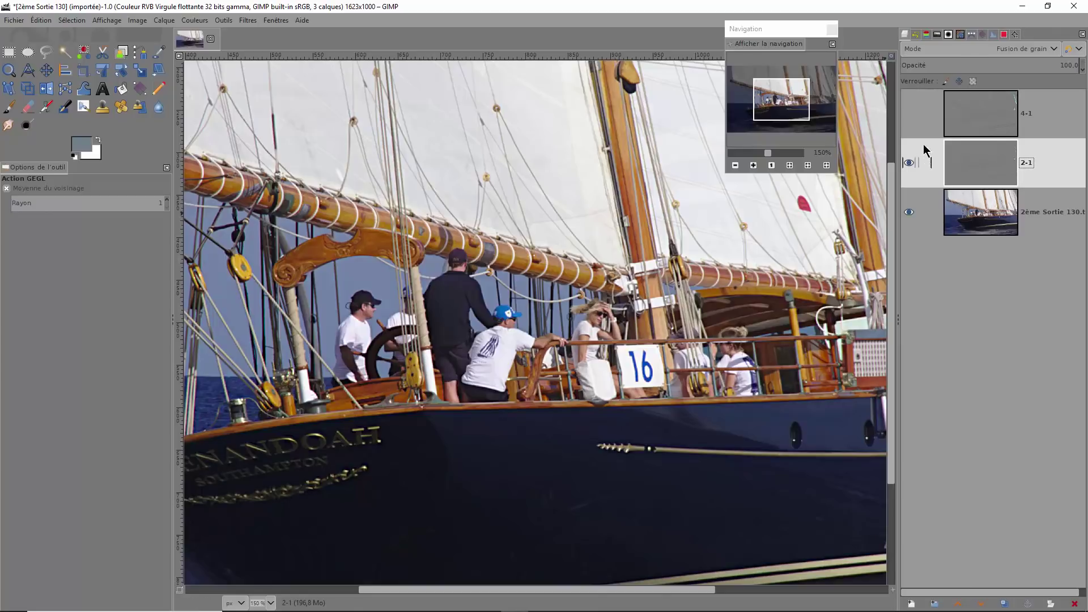
pyautogui.click(909, 163)
pyautogui.click(909, 114)
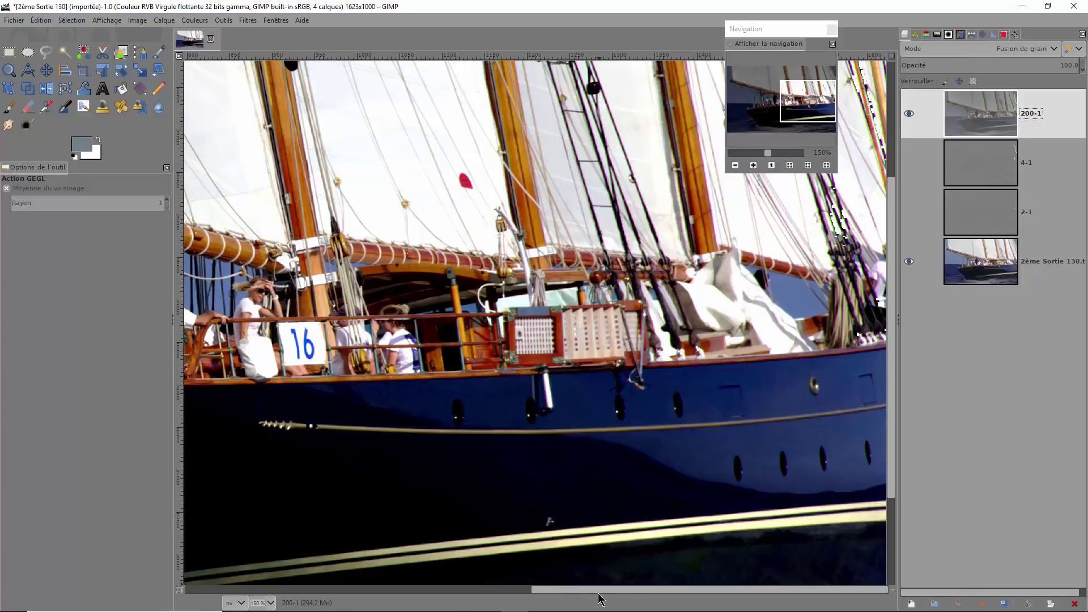
# Inspect the 200-1 layer's effect across the ship and set the layer's opacity to 60.1
pyautogui.moveTo(601, 590); pyautogui.dragTo(340, 589)
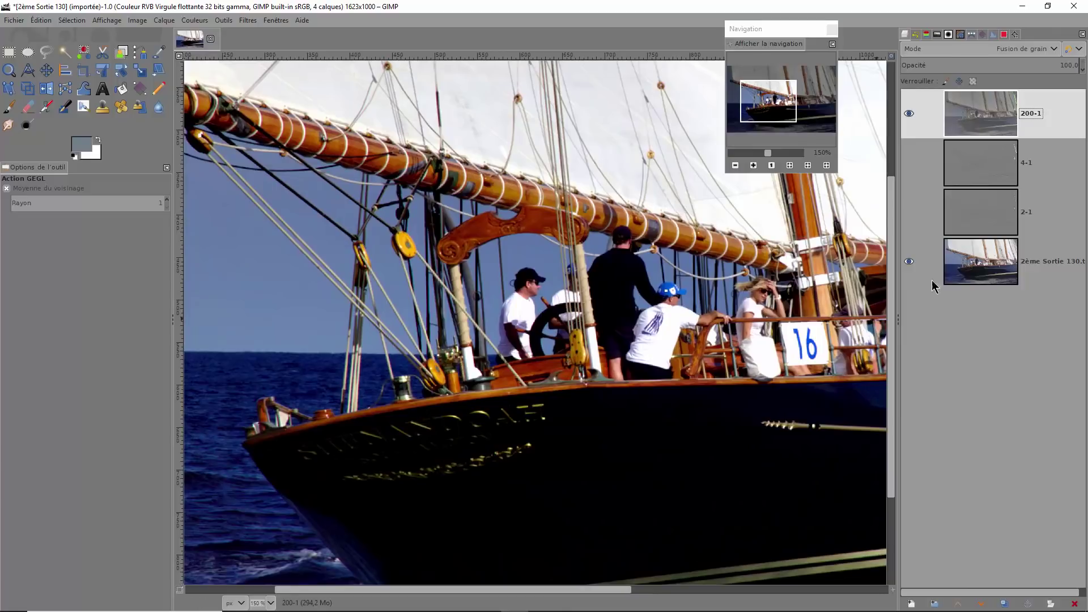
pyautogui.moveTo(888, 185); pyautogui.dragTo(877, 86)
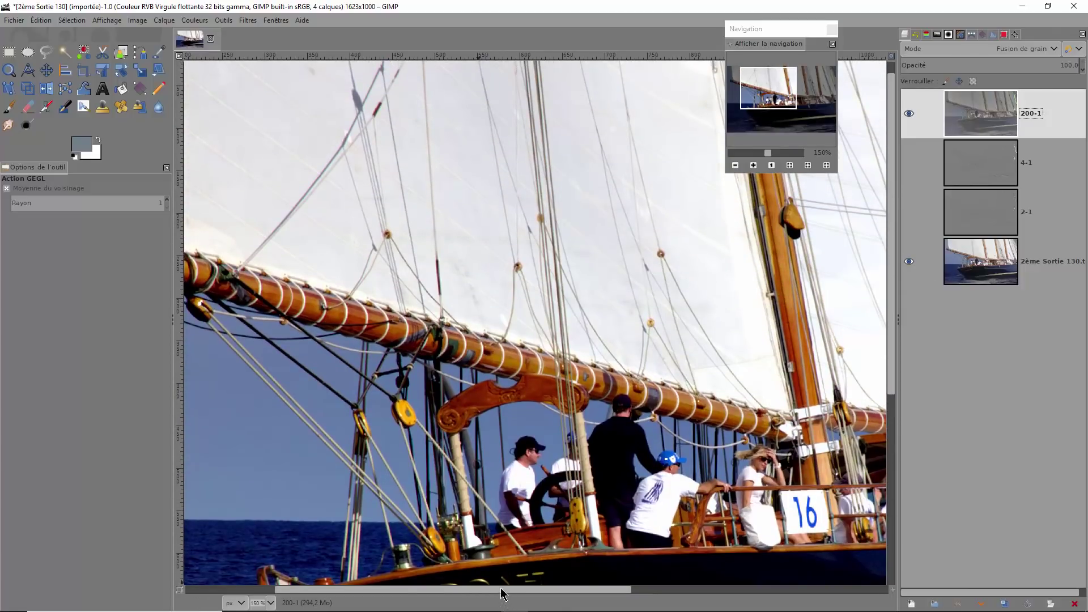
pyautogui.moveTo(503, 590); pyautogui.dragTo(343, 590)
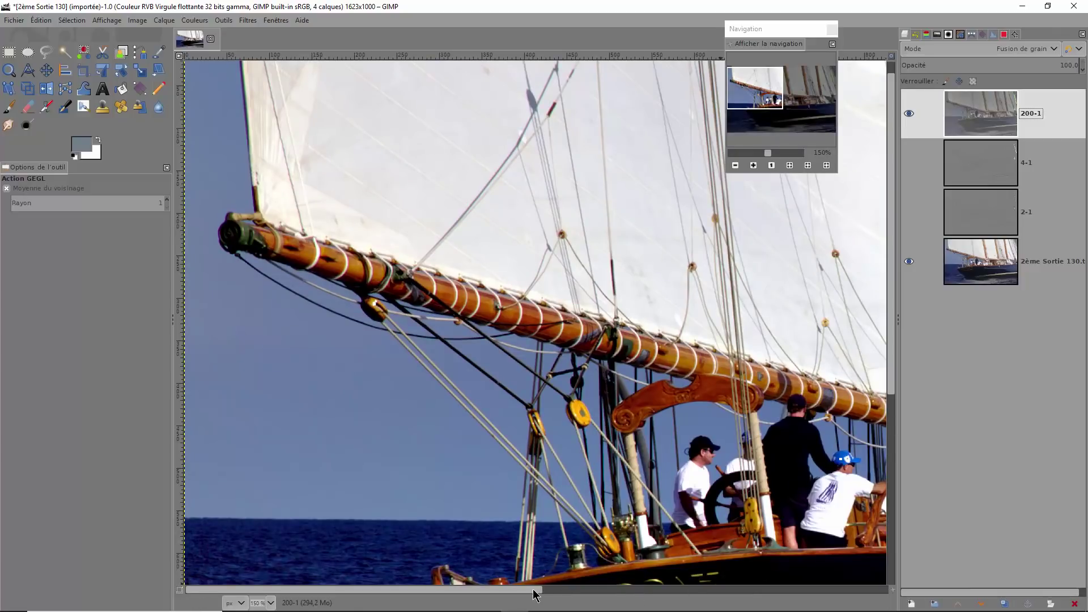
pyautogui.moveTo(539, 590); pyautogui.dragTo(748, 590)
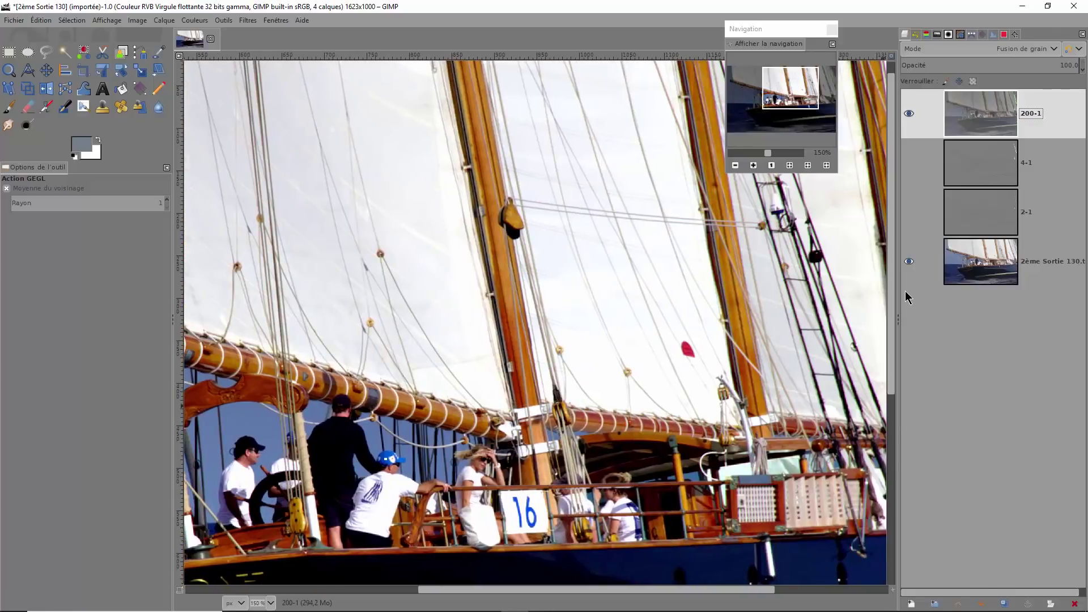
pyautogui.moveTo(889, 294); pyautogui.dragTo(885, 397)
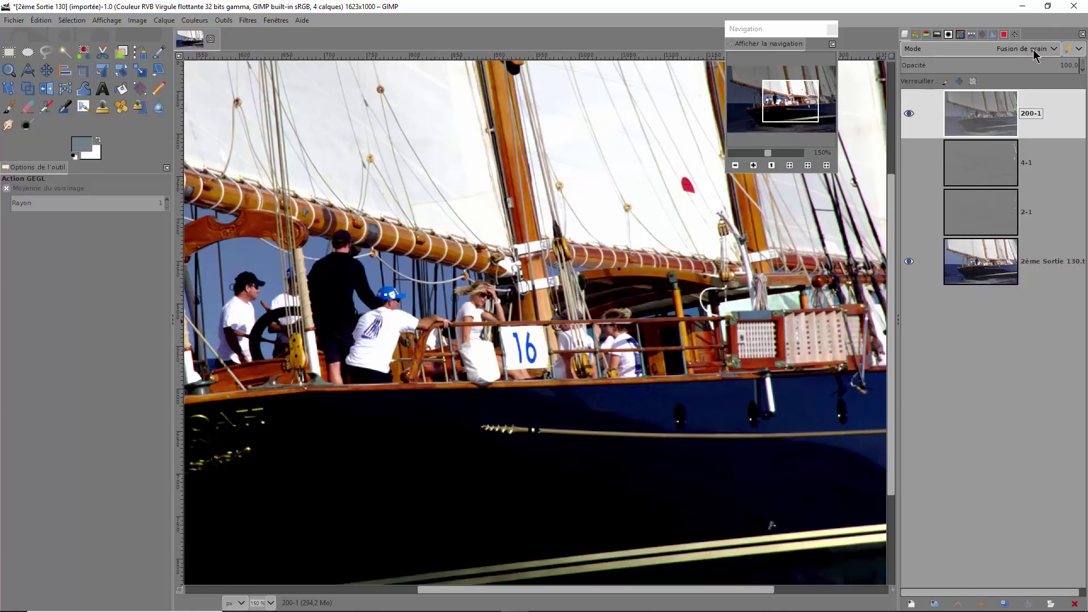
pyautogui.click(1056, 63)
pyautogui.moveTo(1044, 64); pyautogui.dragTo(1008, 70)
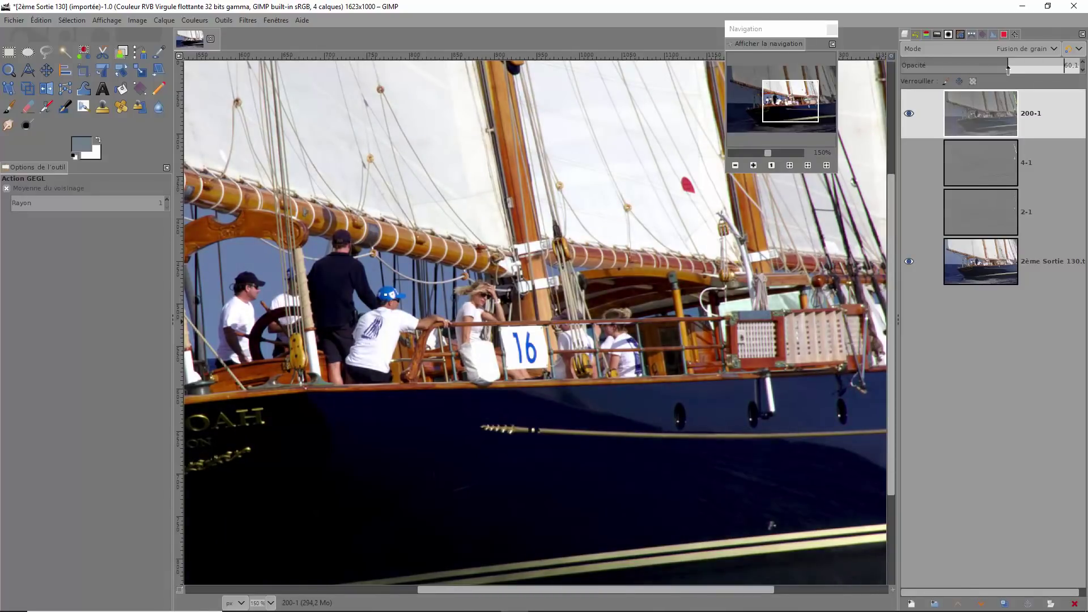
# Try the 2-1 layer in Lumière dure mode over the photo, and hide it to try 200-1 in Extraction de grain mode
pyautogui.keyDown('shift'); pyautogui.click(909, 211); pyautogui.keyUp('shift')
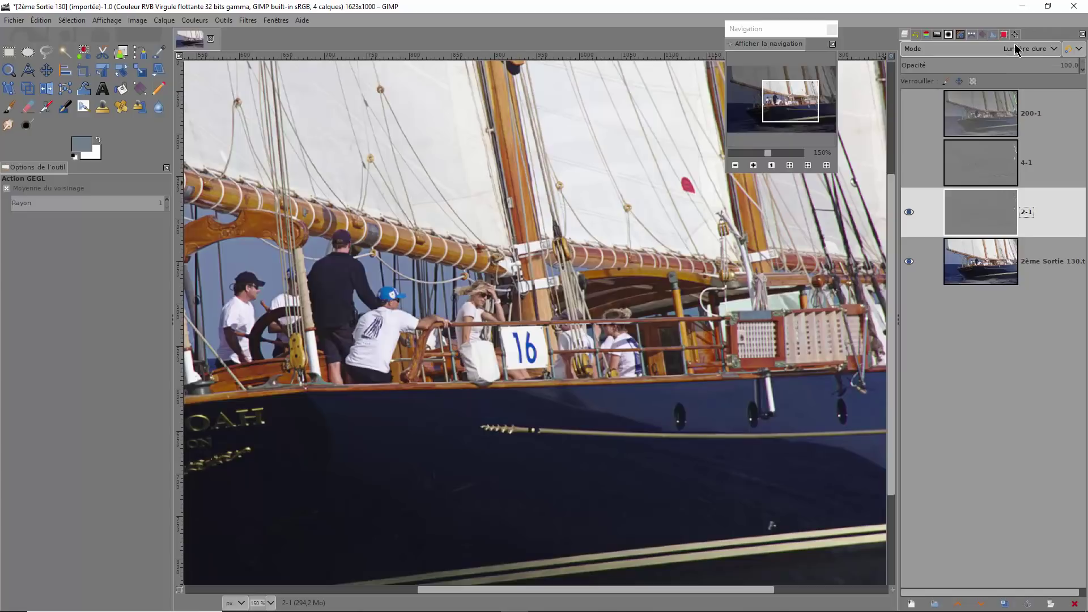
pyautogui.click(981, 113)
pyautogui.click(908, 212)
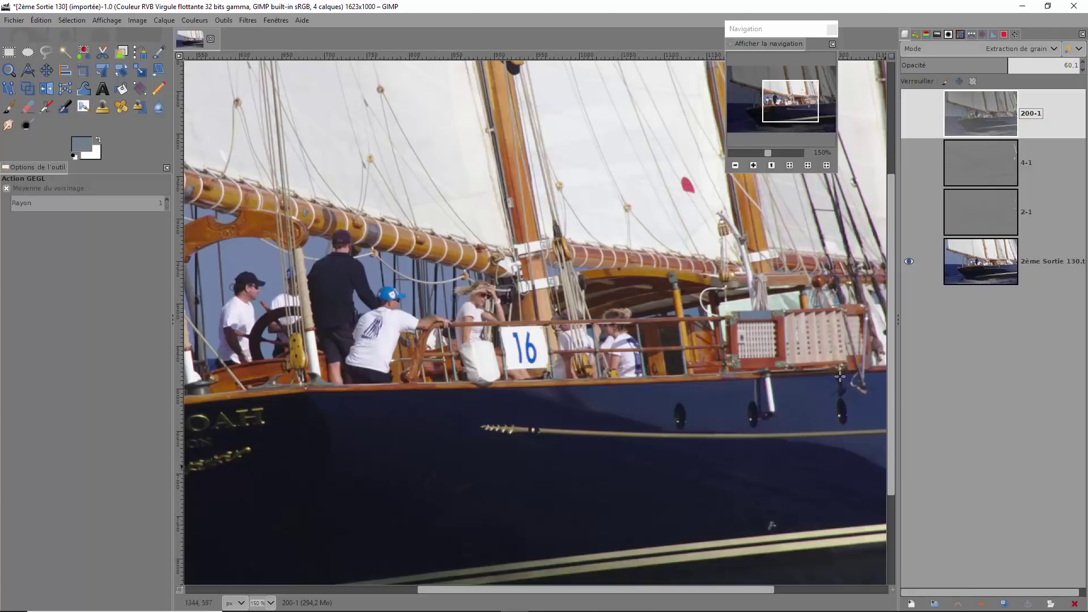
# Set the 2-1 layer to Extraction de grain, compare the photo with and without it, and leave it hidden
pyautogui.click(909, 212)
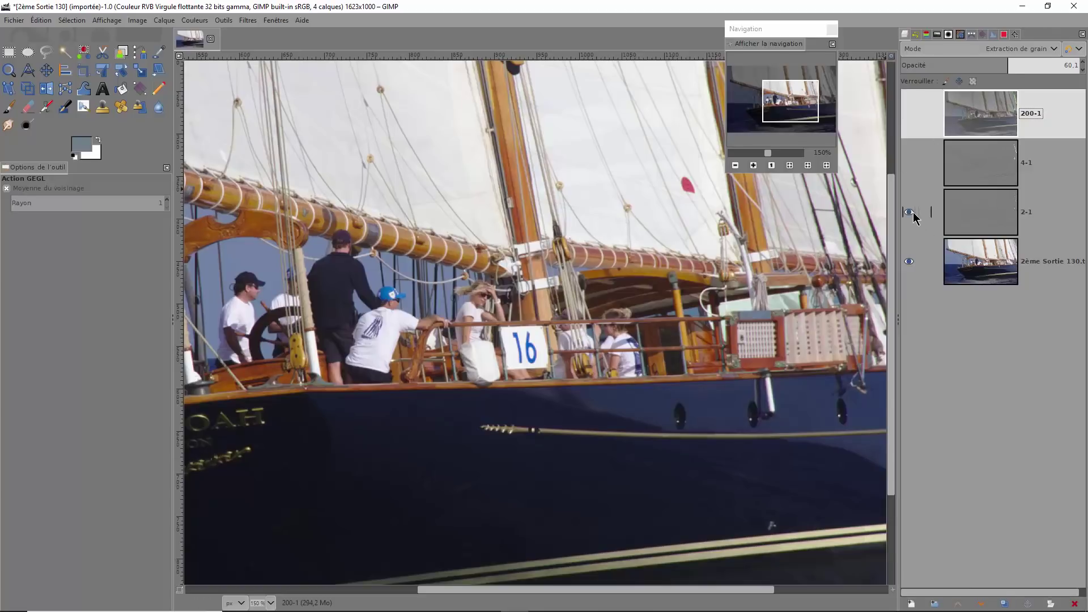
pyautogui.click(1048, 218)
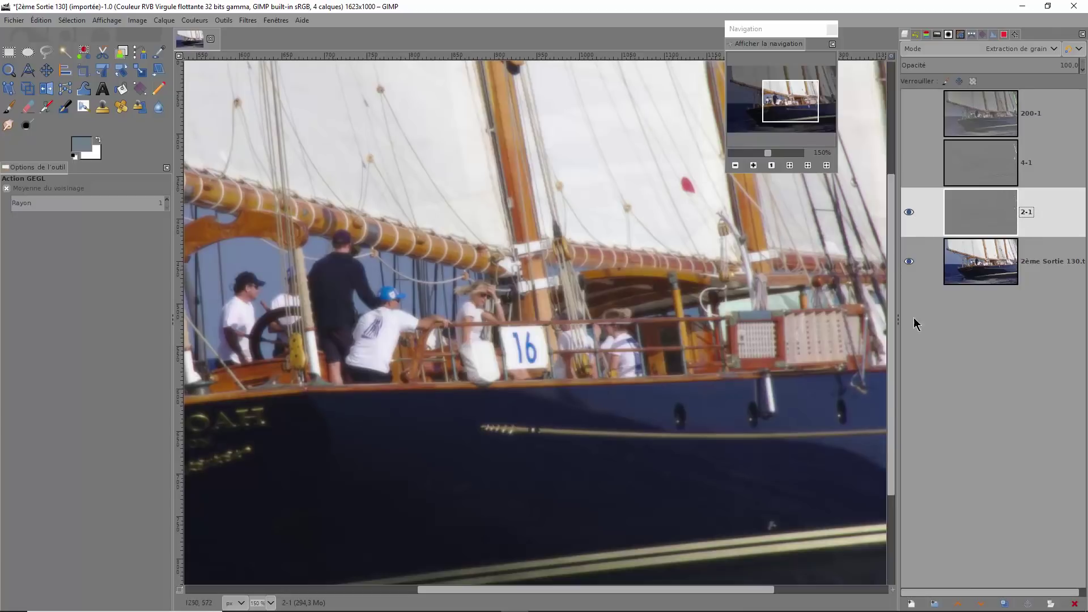
pyautogui.click(909, 213)
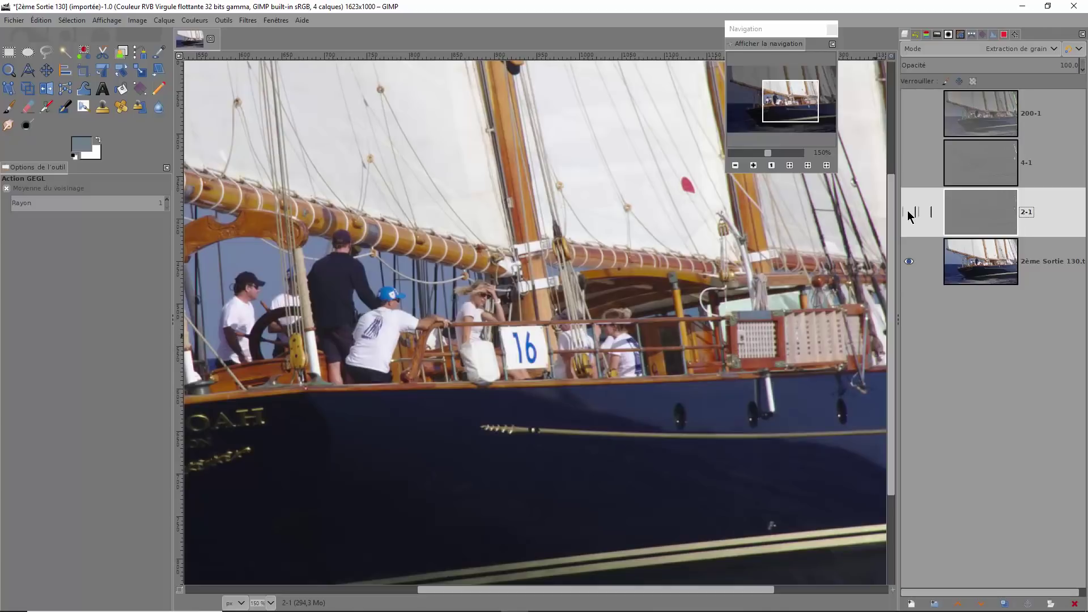
pyautogui.click(909, 214)
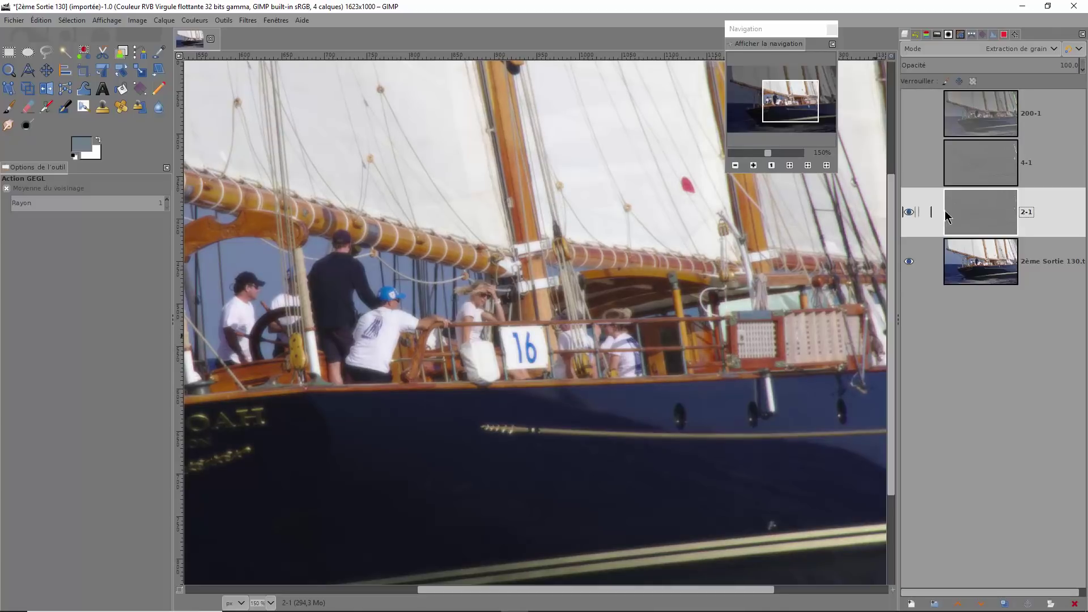
pyautogui.click(909, 213)
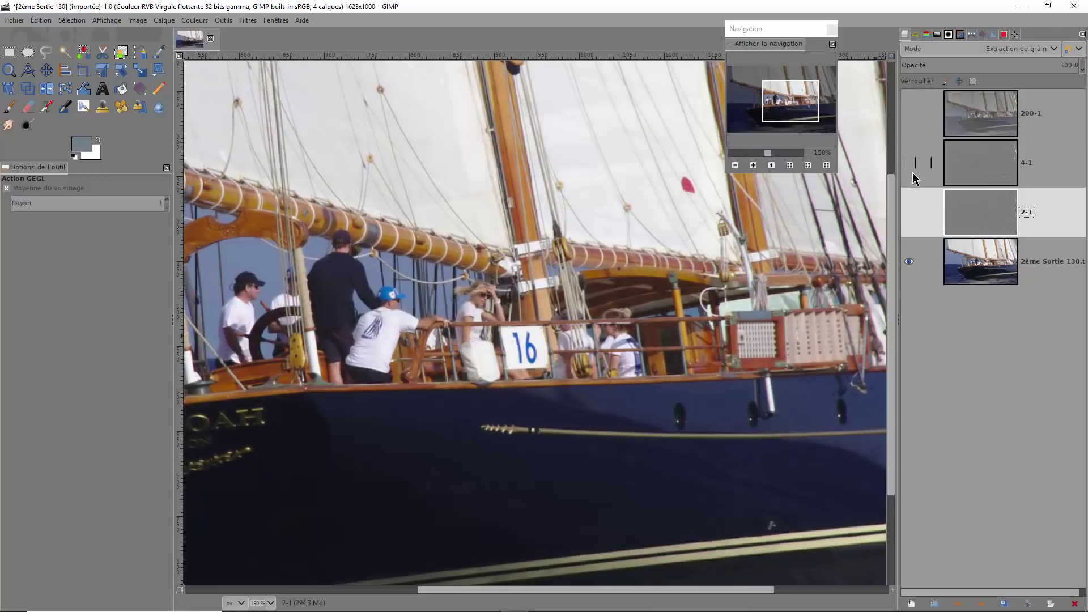
# Set the 4-1 layer to Extraction de grain, compare it with the original photo, and show the 200-1 layer in its place
pyautogui.click(909, 163)
pyautogui.click(1046, 164)
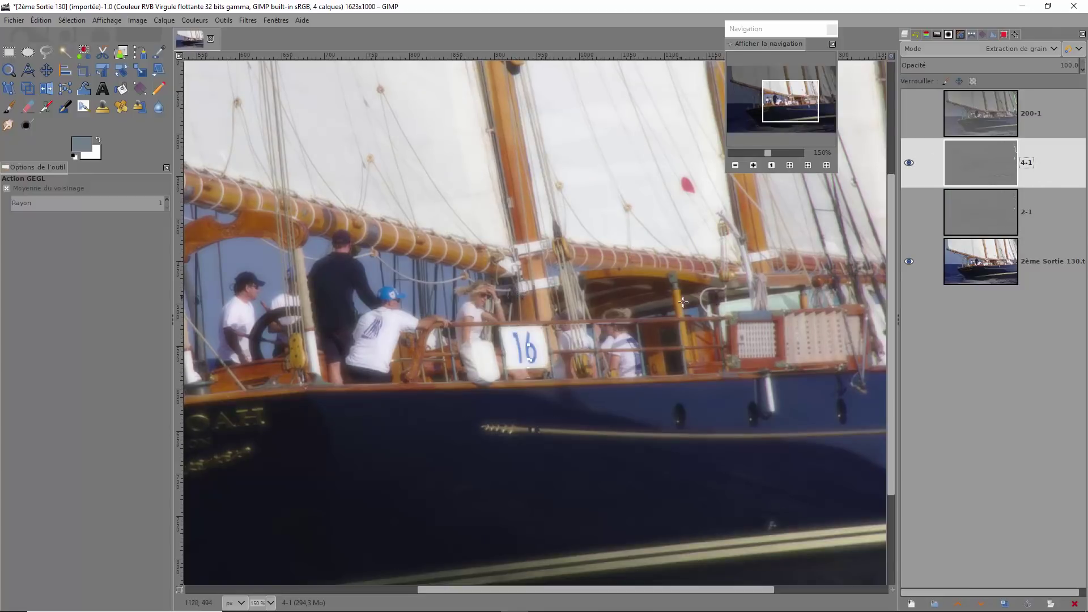
pyautogui.click(908, 162)
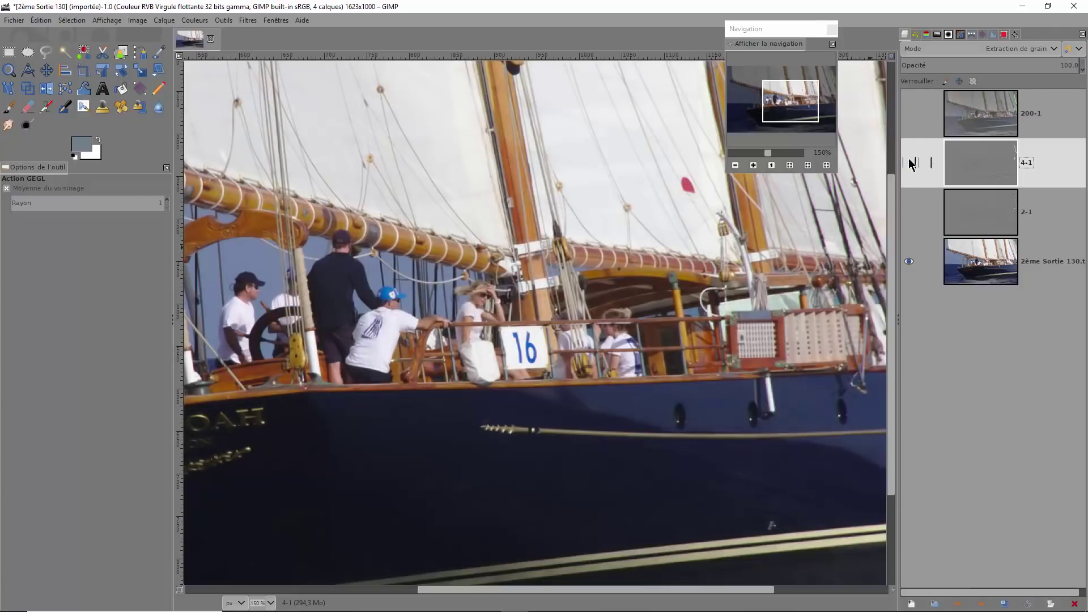
pyautogui.click(909, 113)
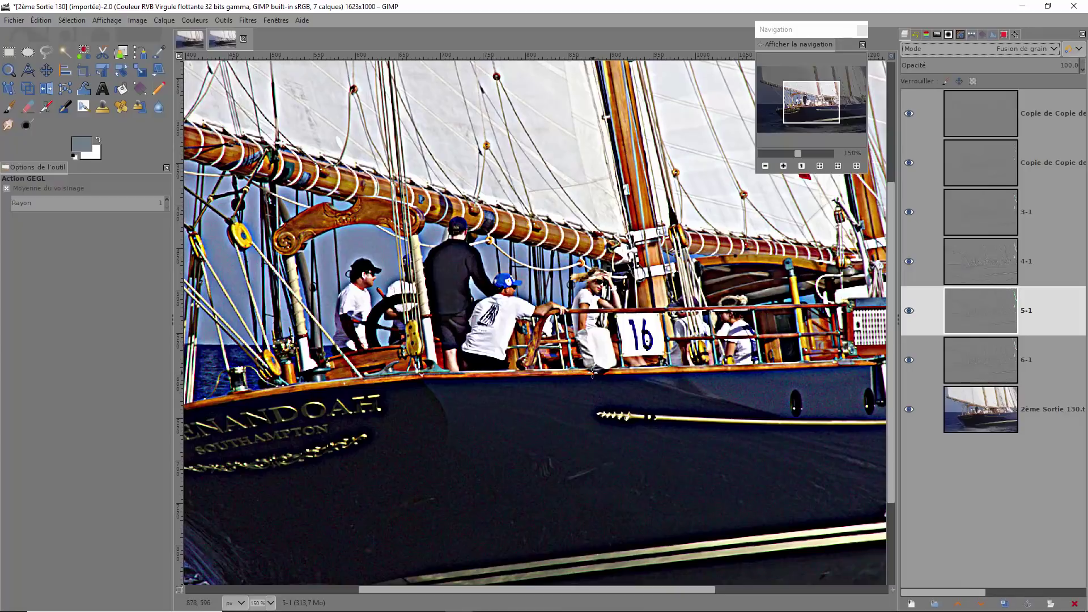
# Try a contrast of -0.312 on the 5-1 layer with Luminosité-Contraste and compare the result with the preview off and on
pyautogui.rightClick(592, 373)
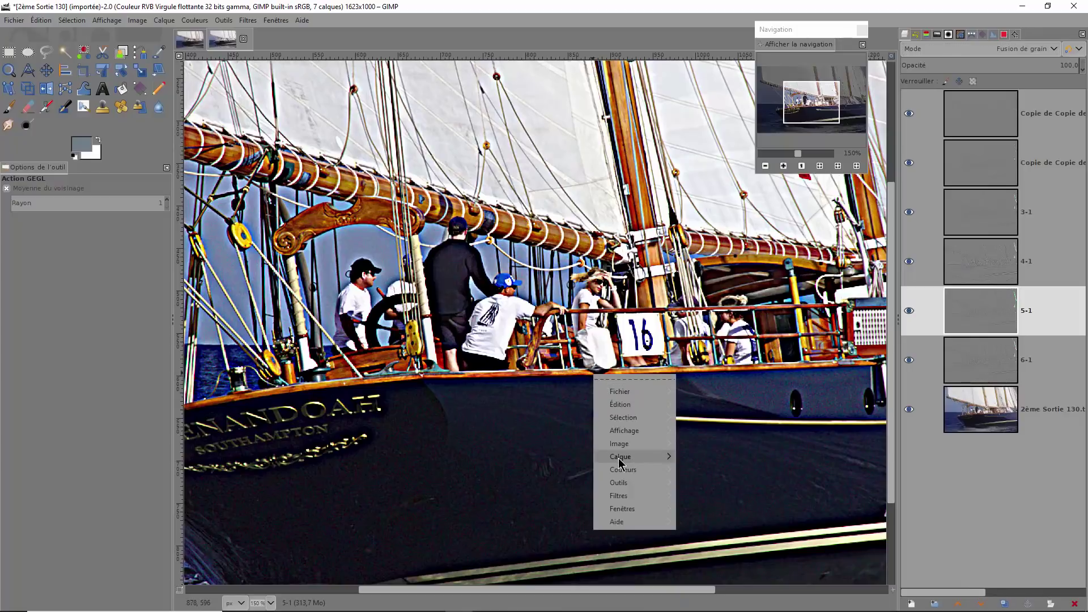
pyautogui.moveTo(626, 471)
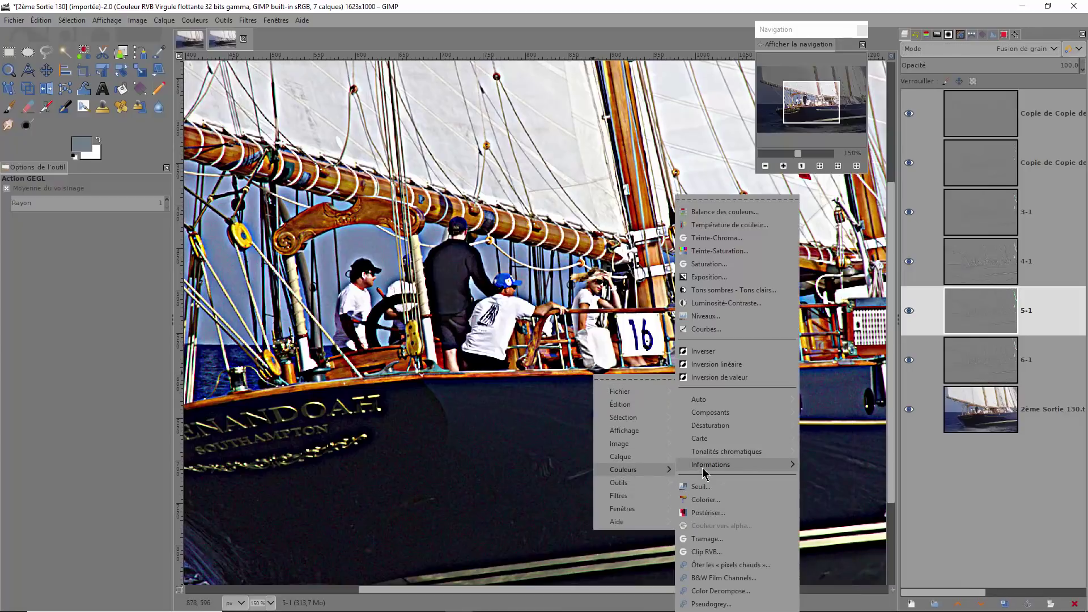
pyautogui.click(724, 304)
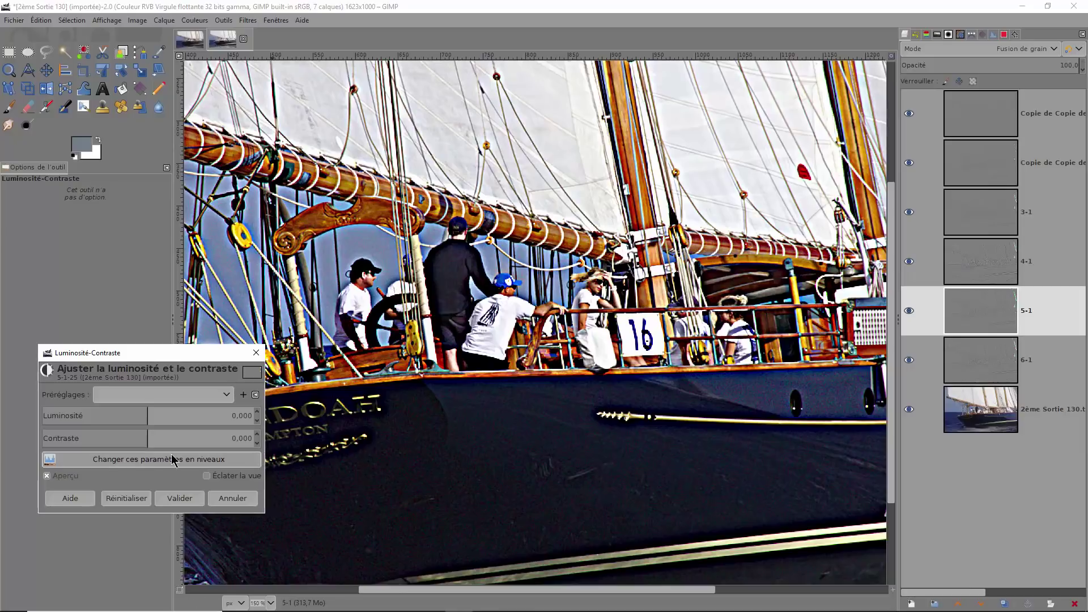
pyautogui.click(146, 436)
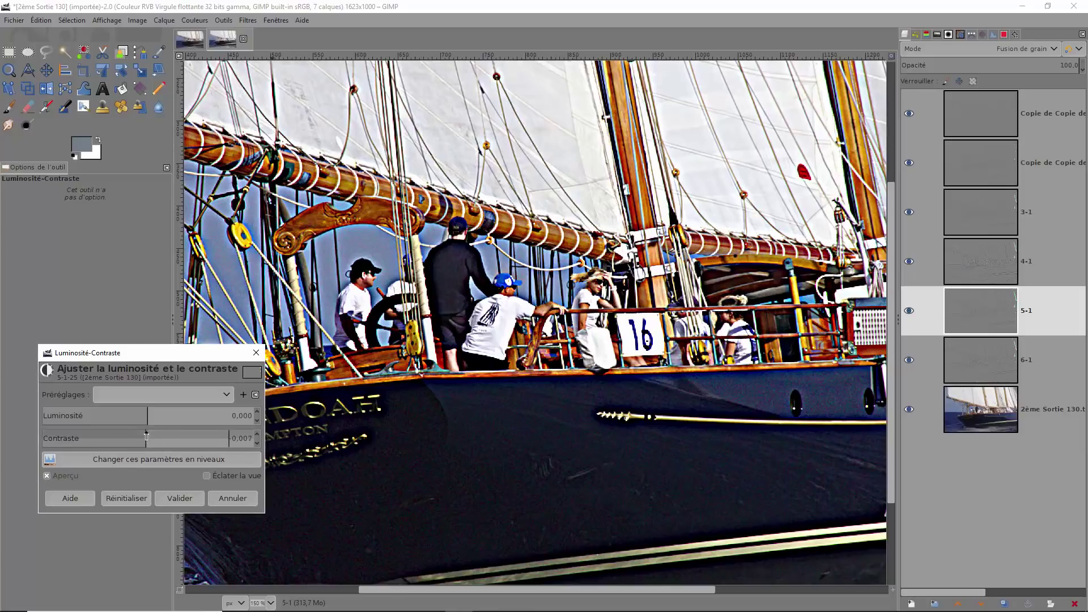
pyautogui.moveTo(146, 435); pyautogui.dragTo(82, 434)
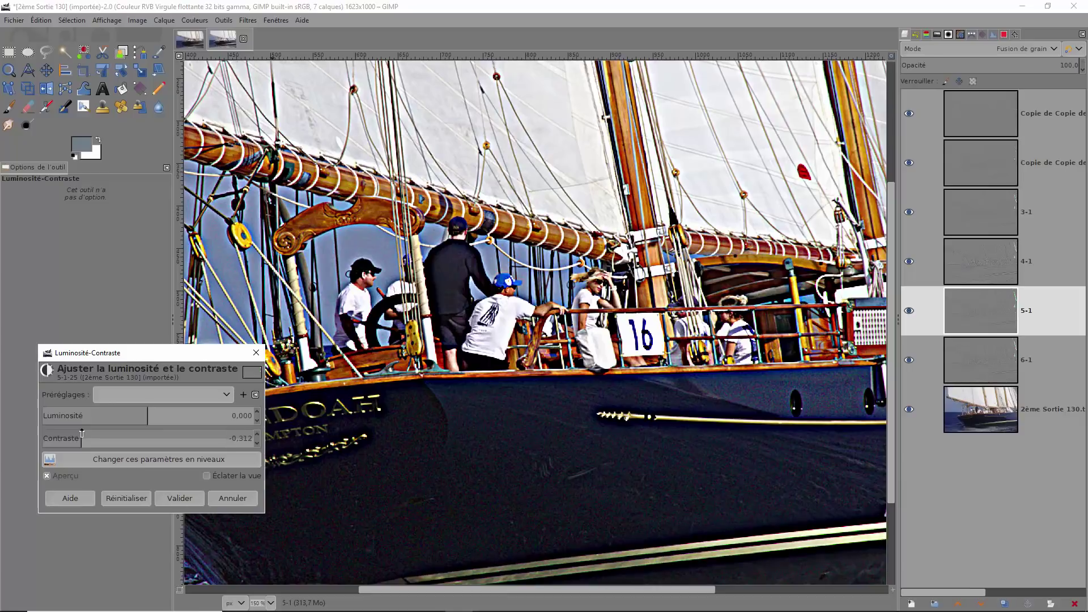
pyautogui.click(47, 477)
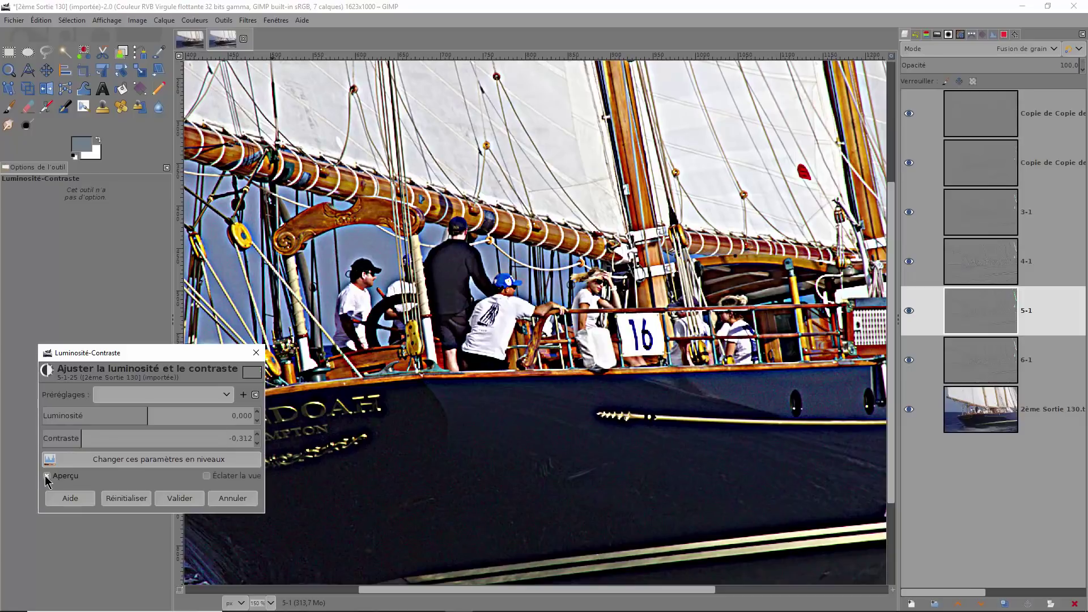
pyautogui.click(46, 477)
# Set the 5-1 layer's contrast to 0.312, compare it through the preview, and apply the adjustment
pyautogui.click(214, 439)
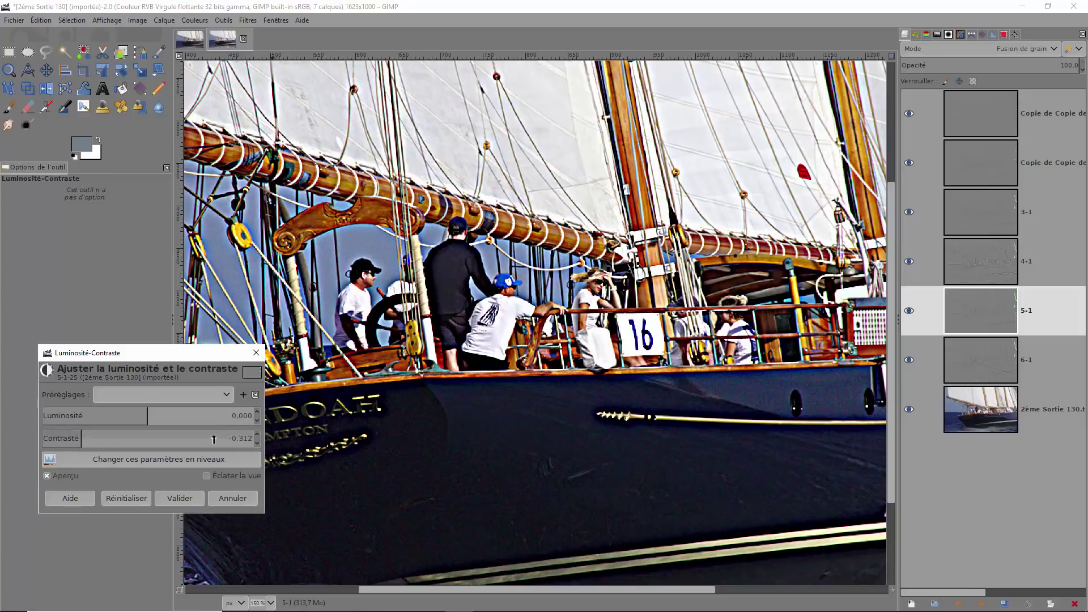
pyautogui.click(48, 477)
pyautogui.click(47, 476)
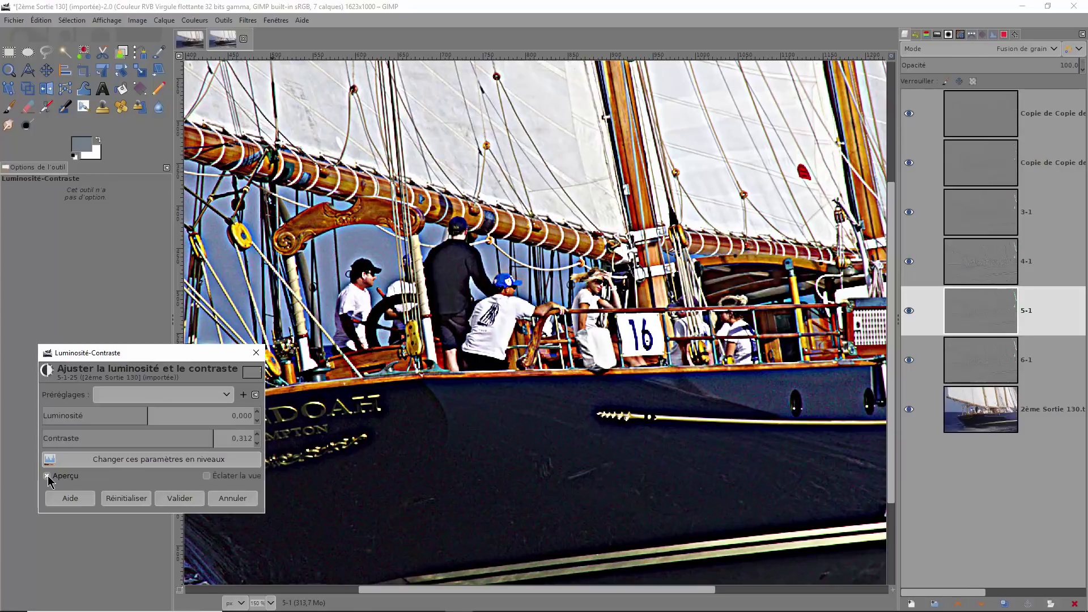
pyautogui.click(179, 499)
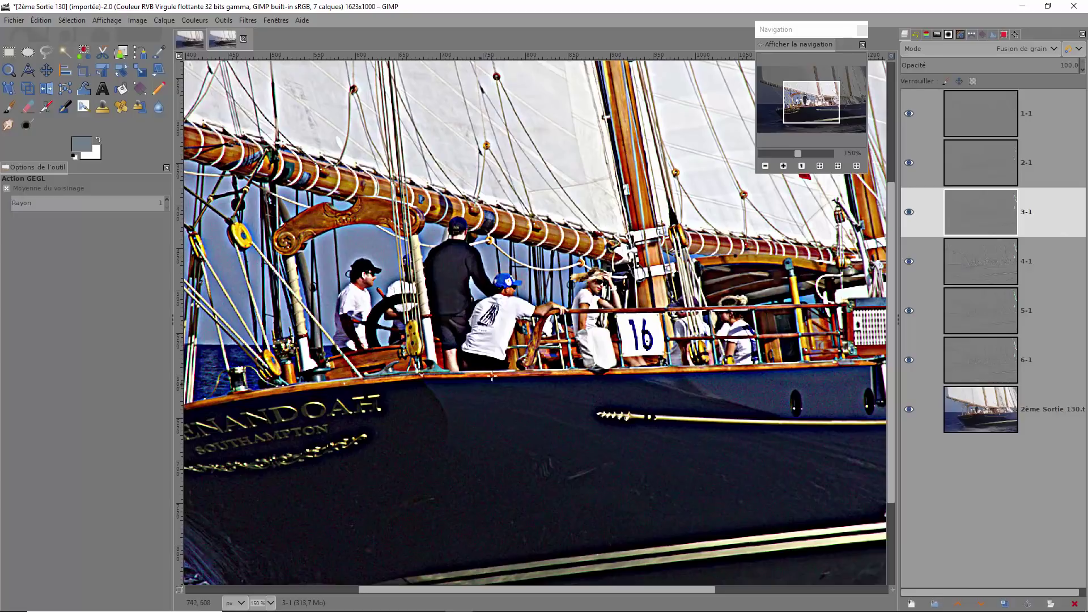
# Raise the 3-1 layer's saturation to 36.4 with Teinte-Saturation and apply the adjustment
pyautogui.rightClick(477, 363)
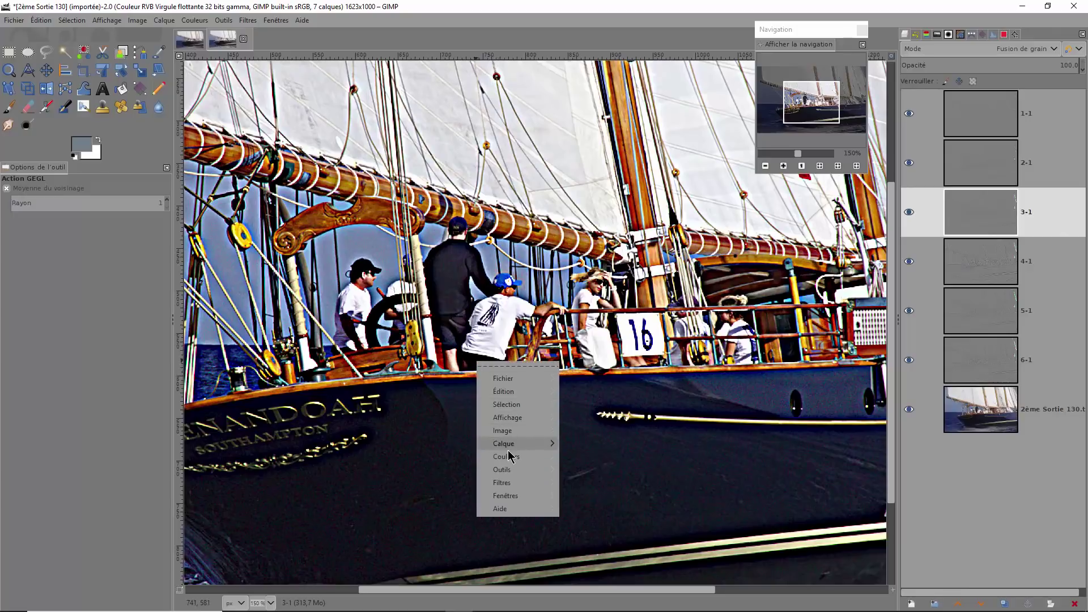
pyautogui.moveTo(509, 456)
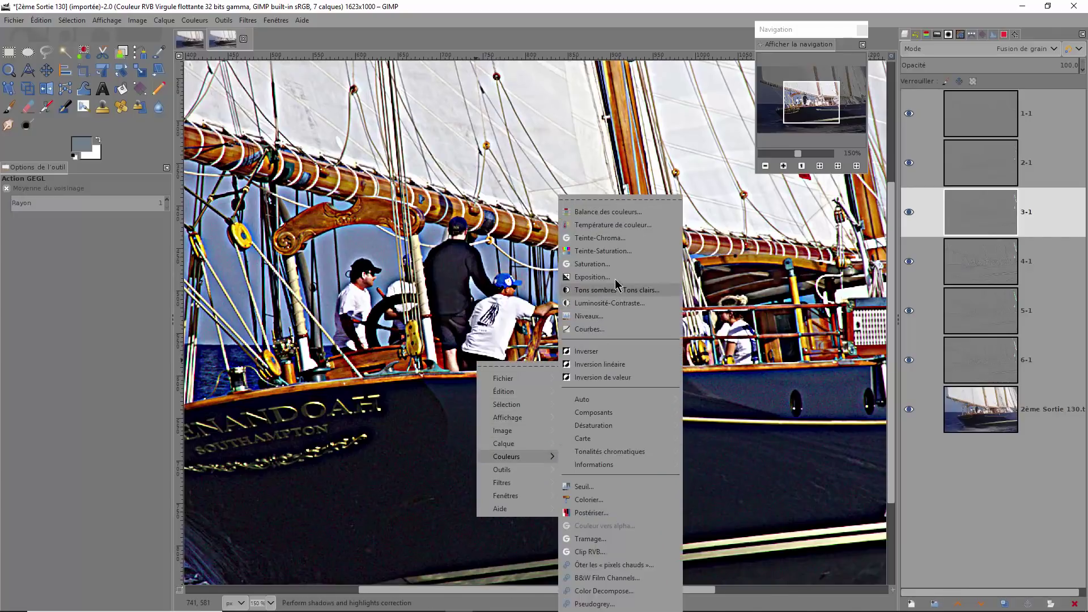
pyautogui.click(615, 251)
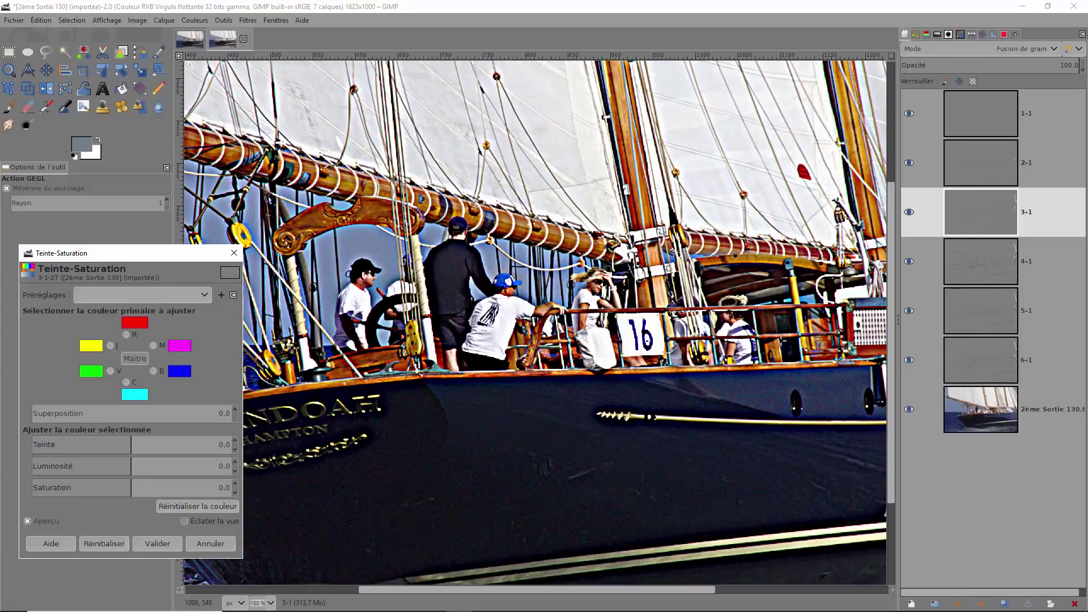
pyautogui.click(138, 484)
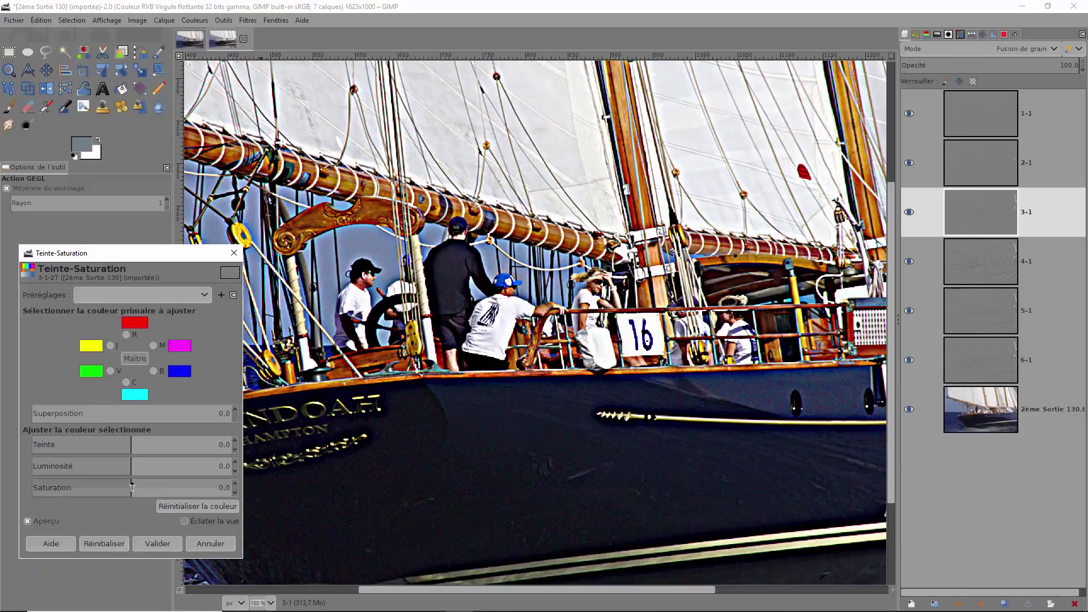
pyautogui.moveTo(155, 486)
pyautogui.mouseDown()
pyautogui.moveTo(211, 491)
pyautogui.moveTo(5, 486)
pyautogui.moveTo(168, 491)
pyautogui.mouseUp()
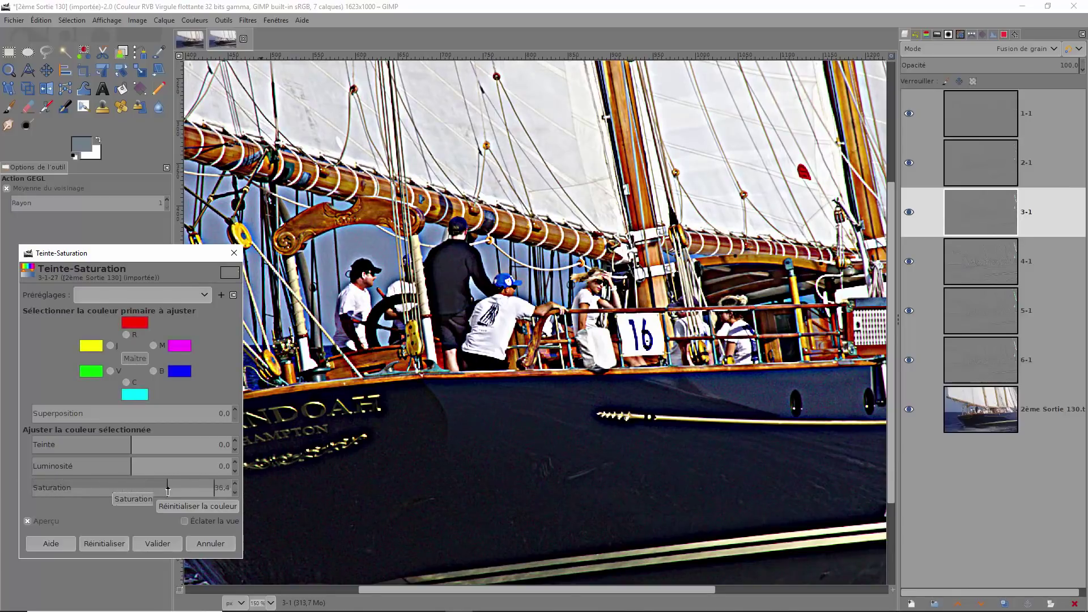
pyautogui.click(158, 545)
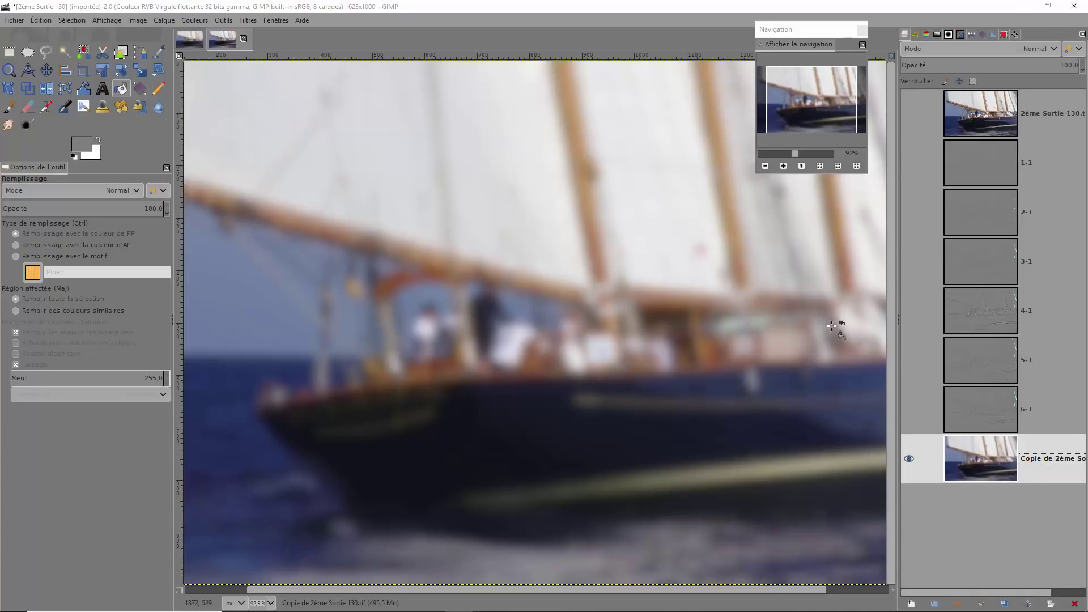
# Show the high-pass layers 1-1, 2-1, 3-1, 4-1, 5-1 and 6-1 one by one over the blurred photo copy
pyautogui.click(911, 163)
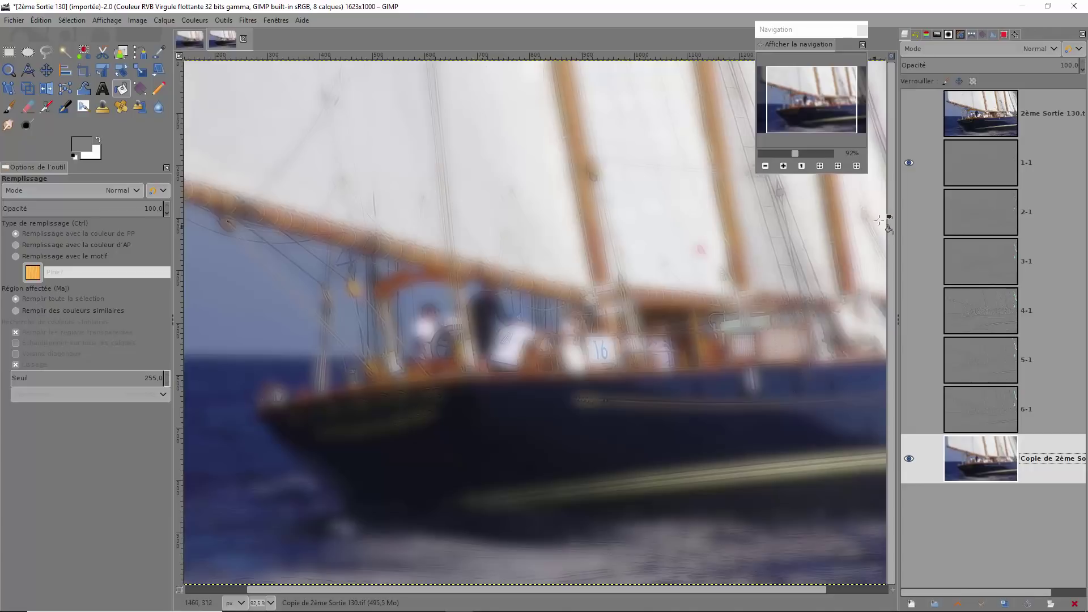
pyautogui.click(909, 212)
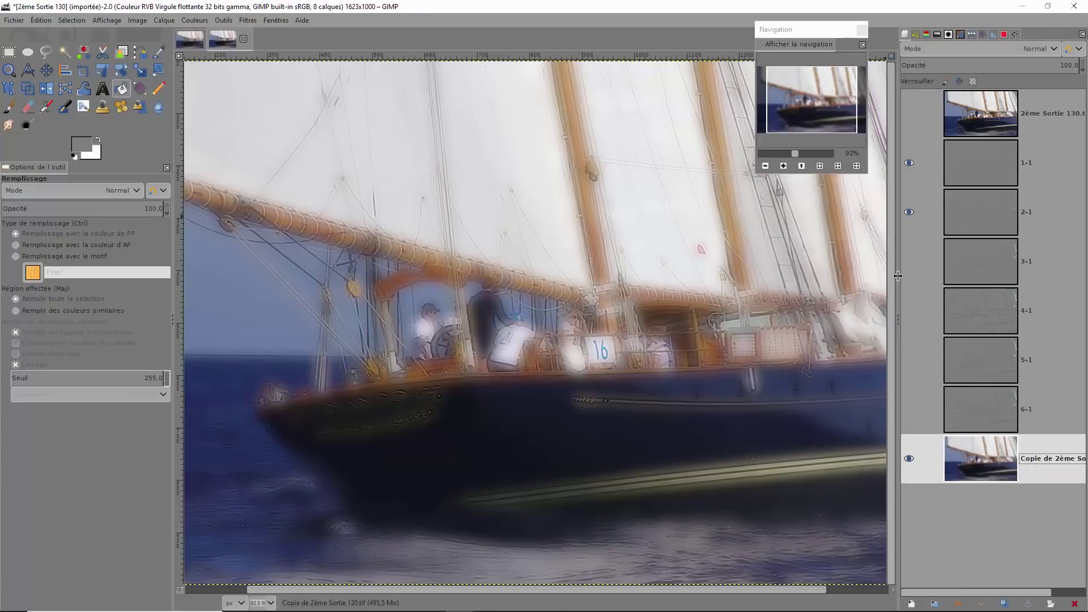
pyautogui.click(909, 261)
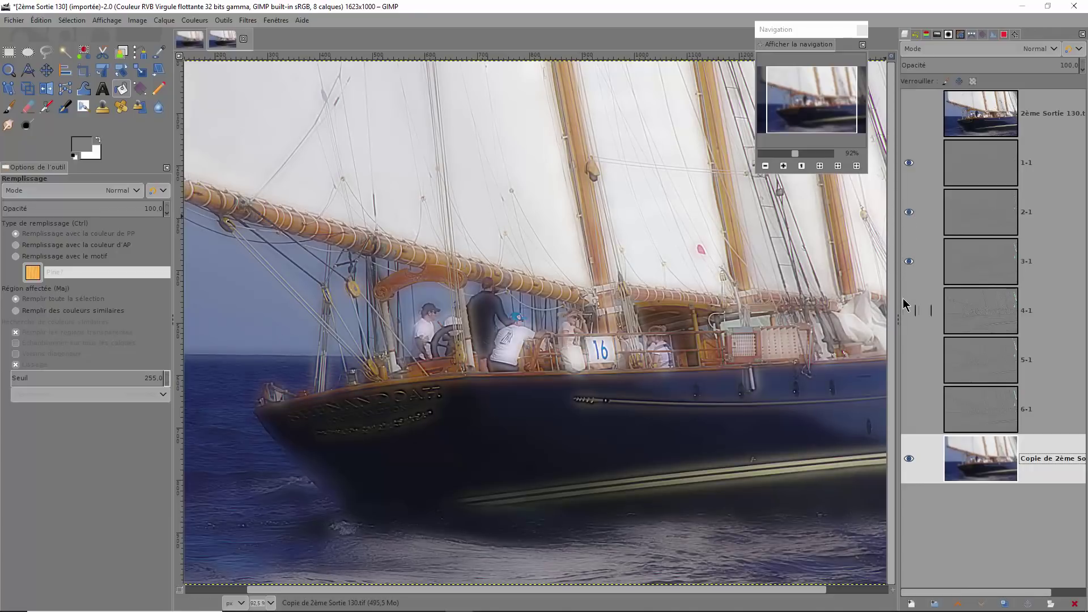
pyautogui.click(911, 312)
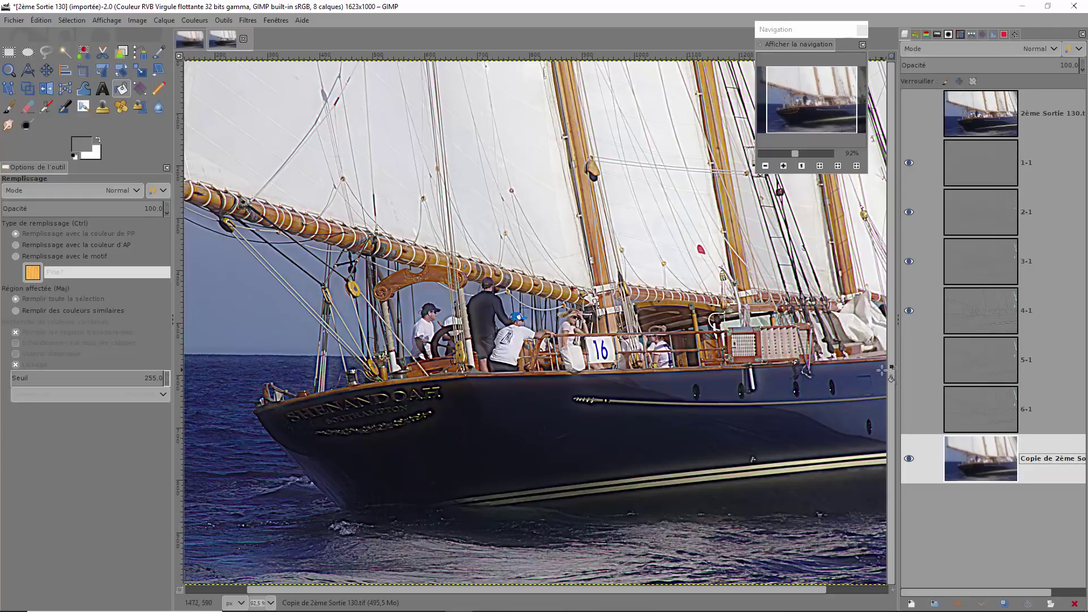
pyautogui.click(909, 360)
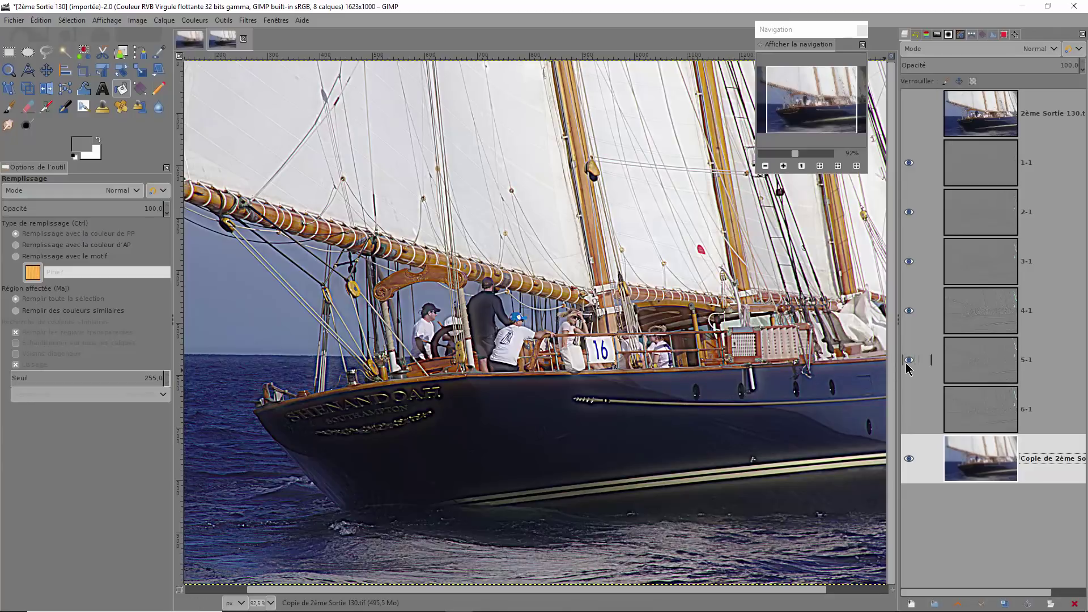
pyautogui.click(909, 409)
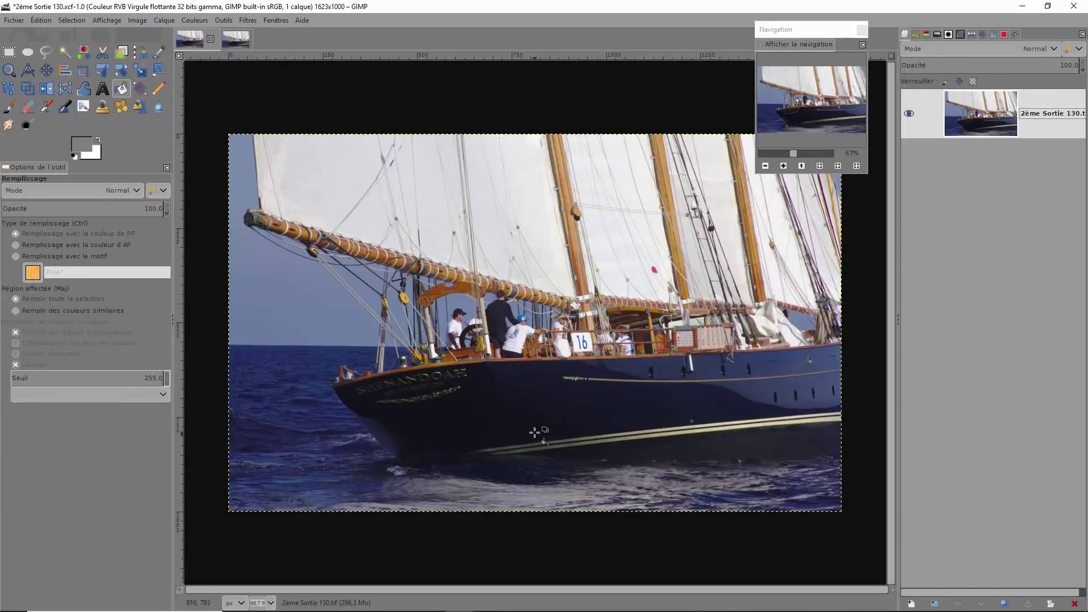
# Decompose the original photo into 6 wavelet scales stored in a layer group without masks, and hide the base photo layer
pyautogui.rightClick(531, 365)
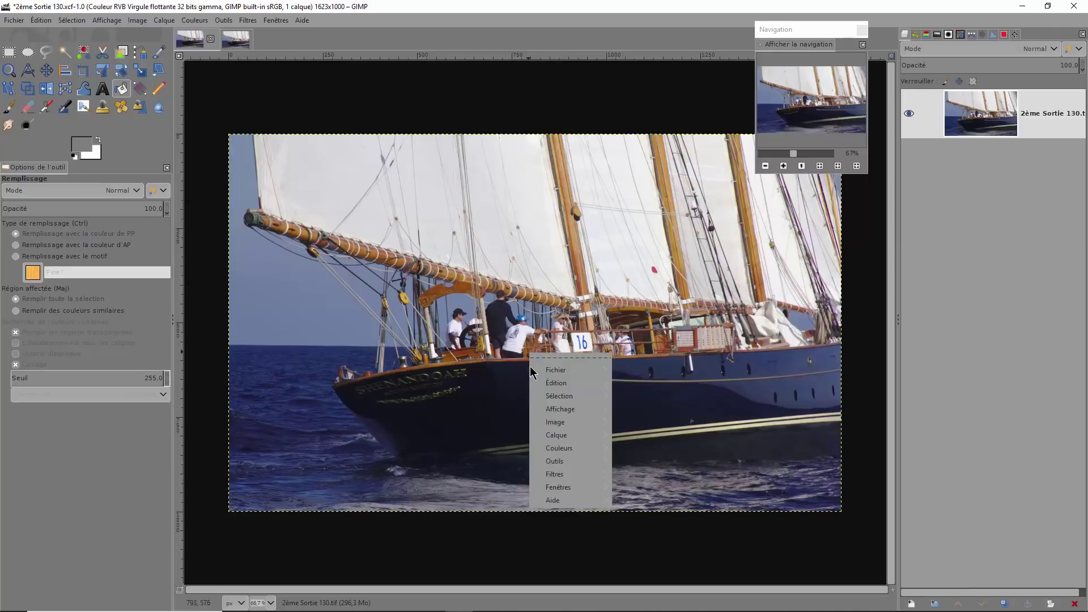
pyautogui.moveTo(562, 477)
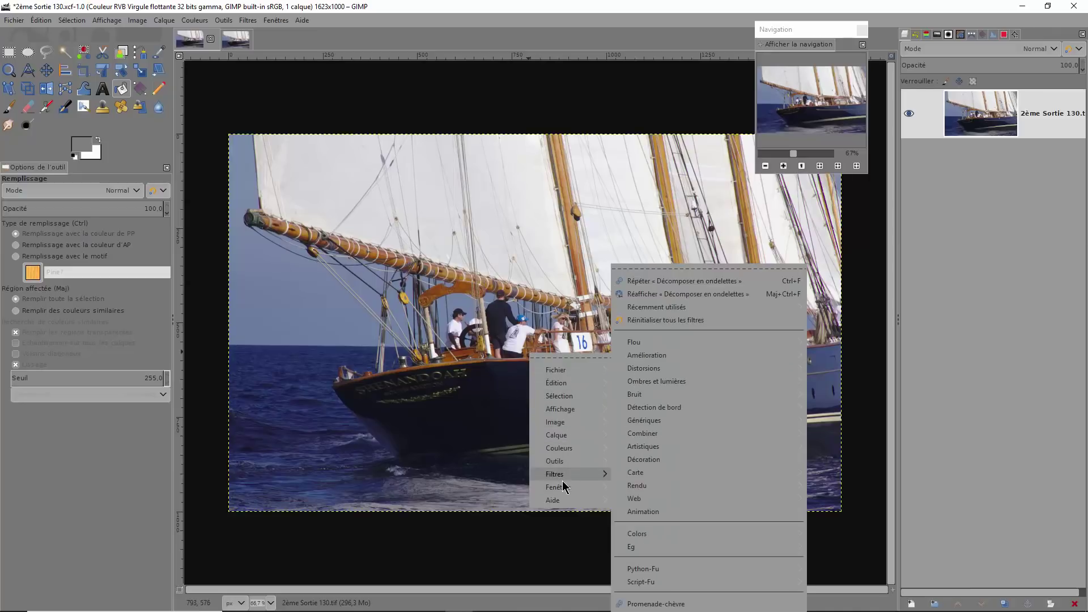
pyautogui.moveTo(692, 355)
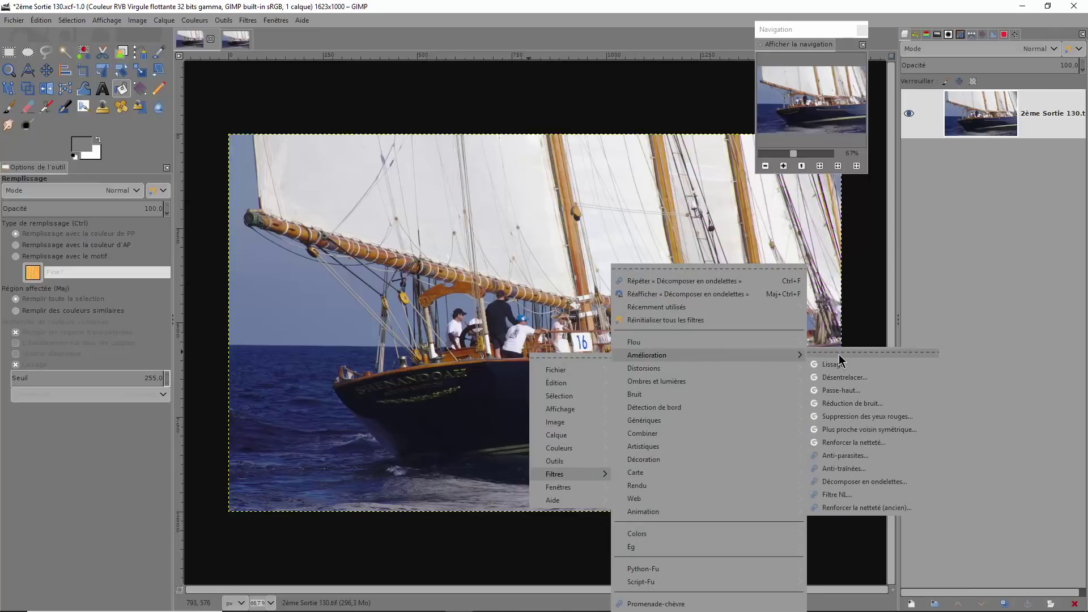
pyautogui.click(842, 483)
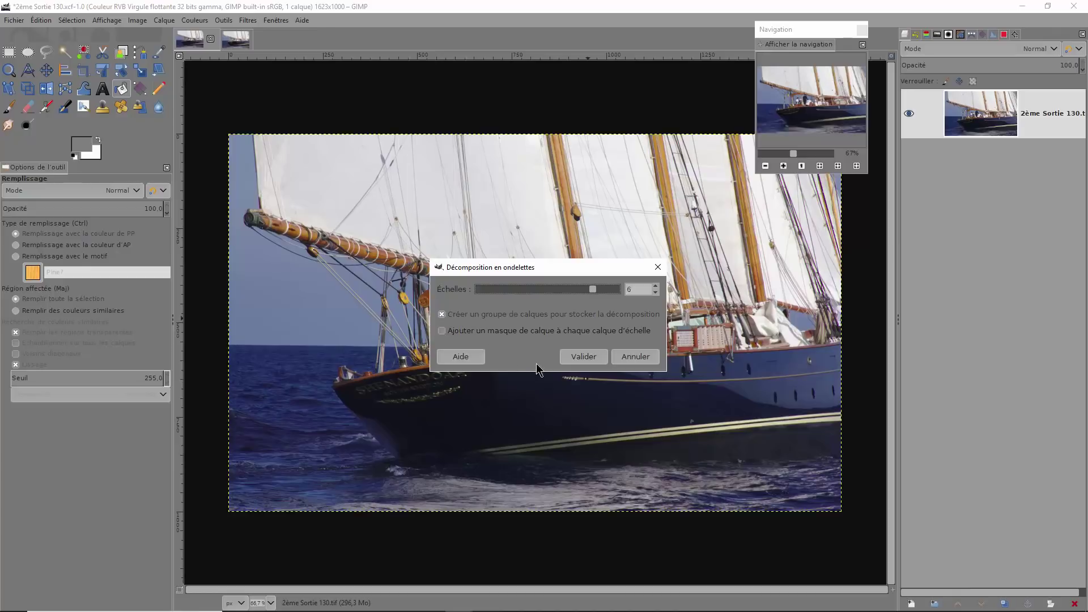
pyautogui.click(584, 357)
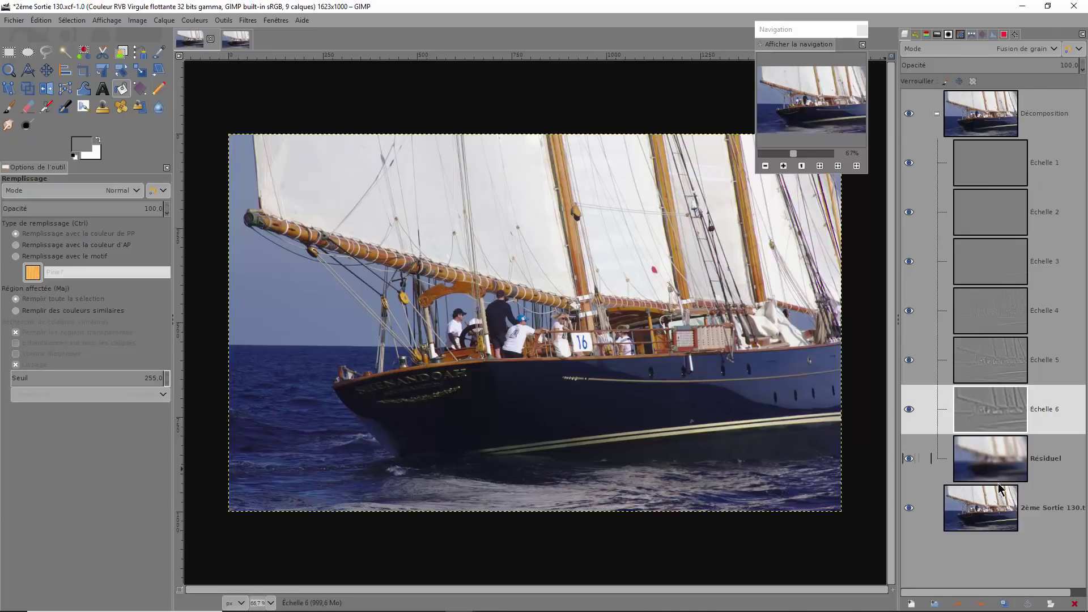
pyautogui.click(909, 510)
# Set the Échelle 6 layer's contrast to 0.047 with Luminosité-Contraste and check the effect through the preview
pyautogui.scroll(2, 533, 321)
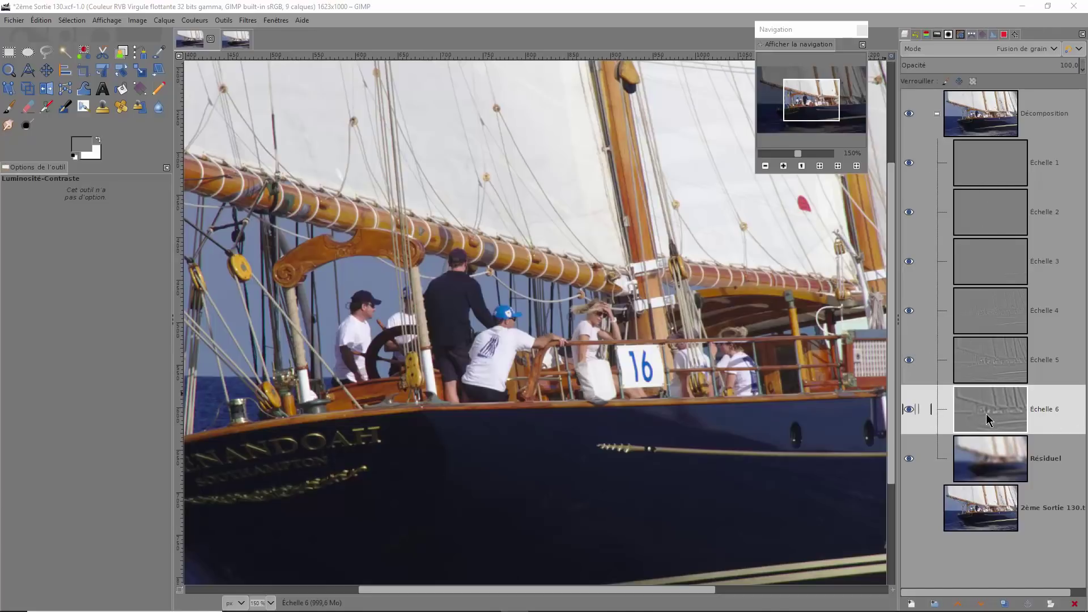
pyautogui.rightClick(563, 369)
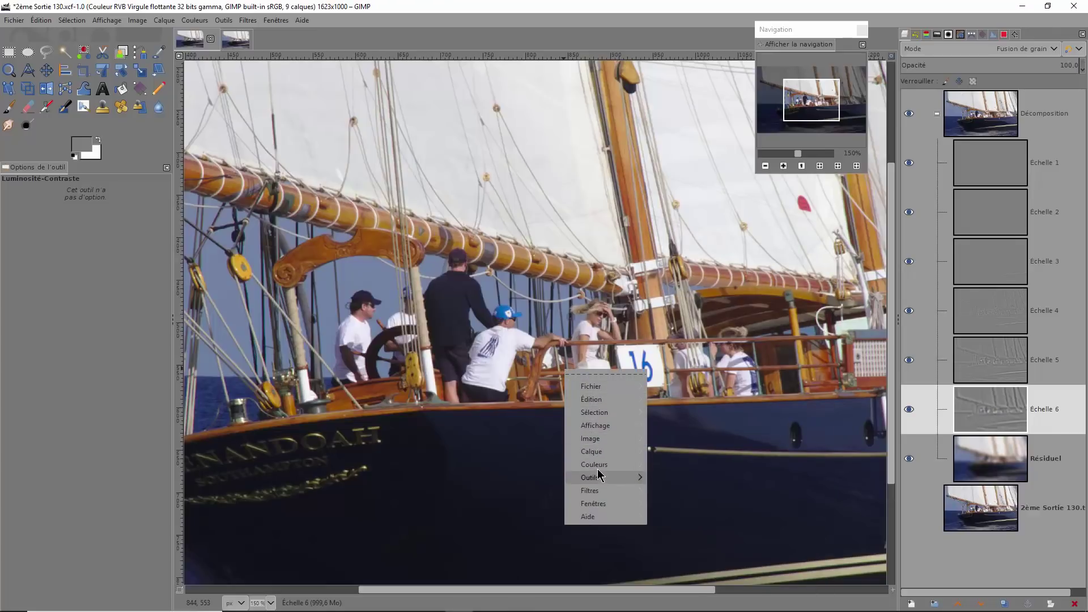
pyautogui.moveTo(602, 466)
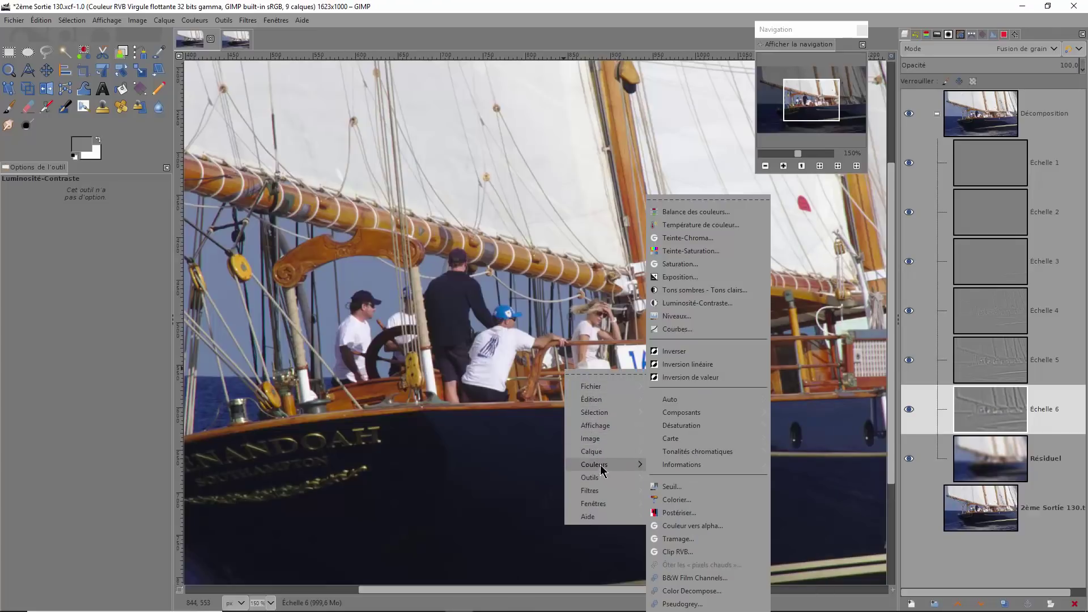
pyautogui.click(701, 303)
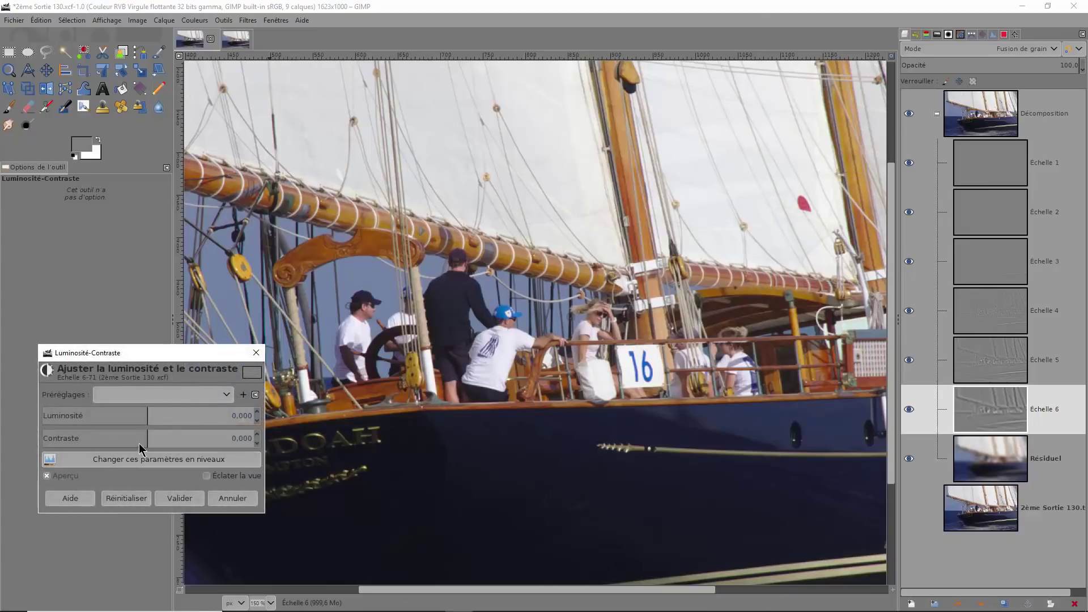
pyautogui.moveTo(148, 438)
pyautogui.mouseDown()
pyautogui.moveTo(206, 448)
pyautogui.moveTo(153, 442)
pyautogui.mouseUp()
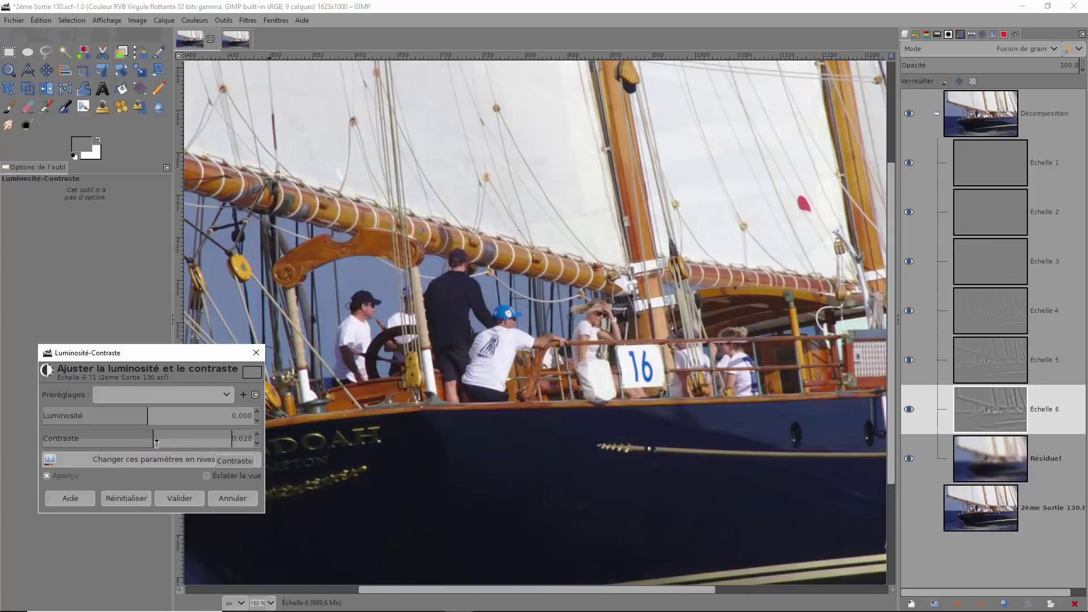
pyautogui.moveTo(156, 442); pyautogui.dragTo(157, 442)
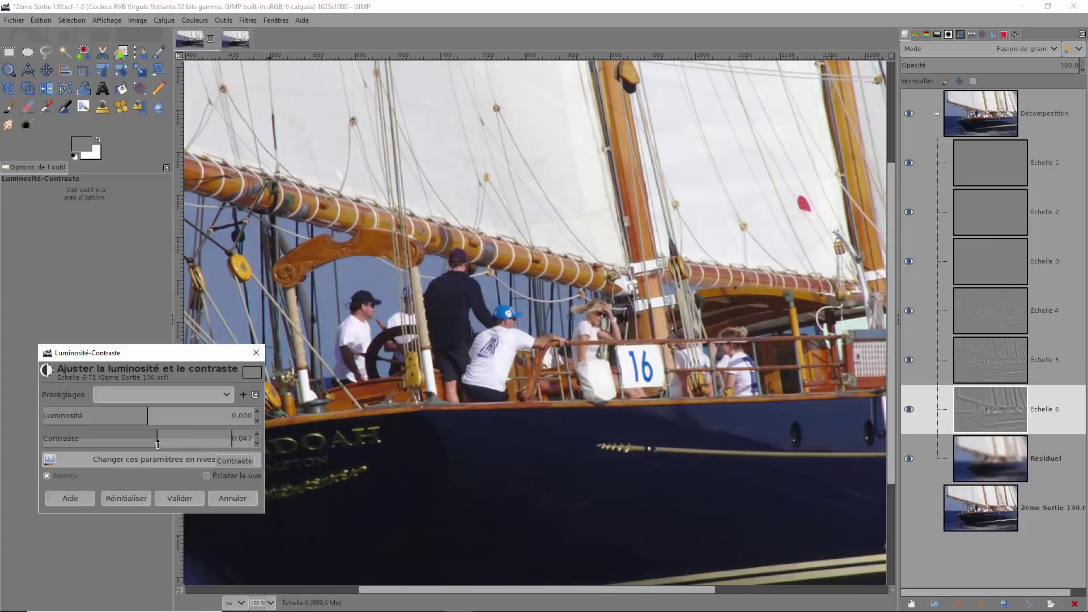
pyautogui.click(47, 477)
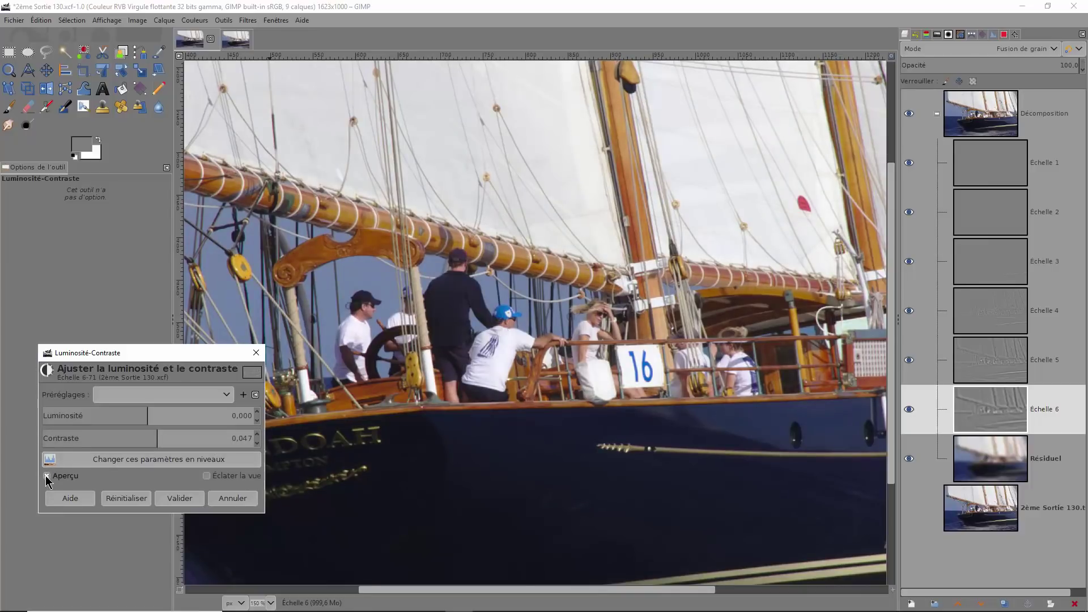
# Increase the Échelle 6 layer's contrast to 0.090 and compare the photo with the preview off and on
pyautogui.click(167, 435)
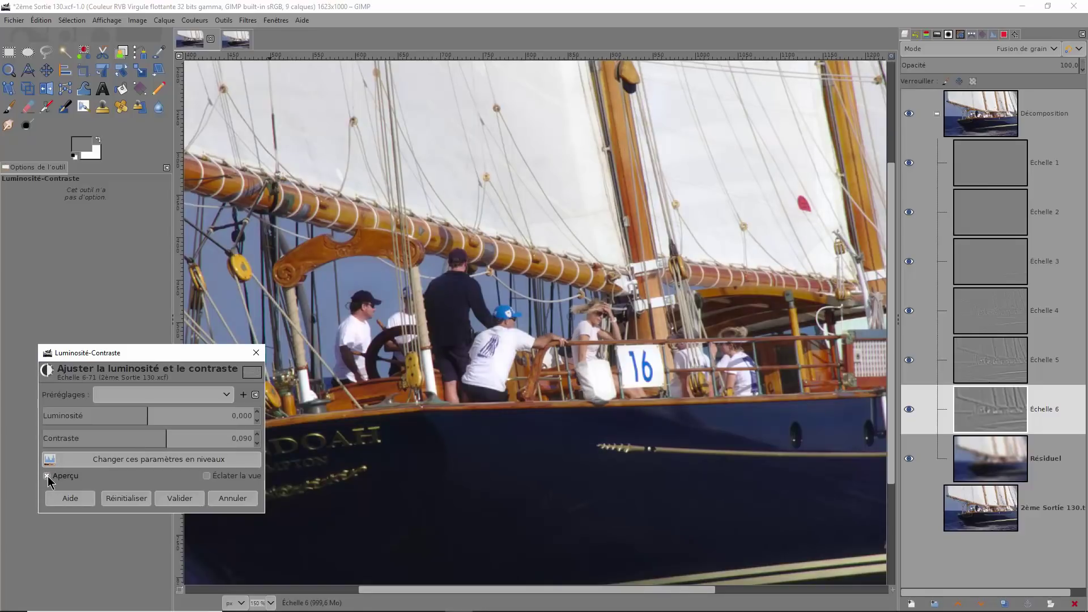
pyautogui.click(47, 477)
pyautogui.click(48, 476)
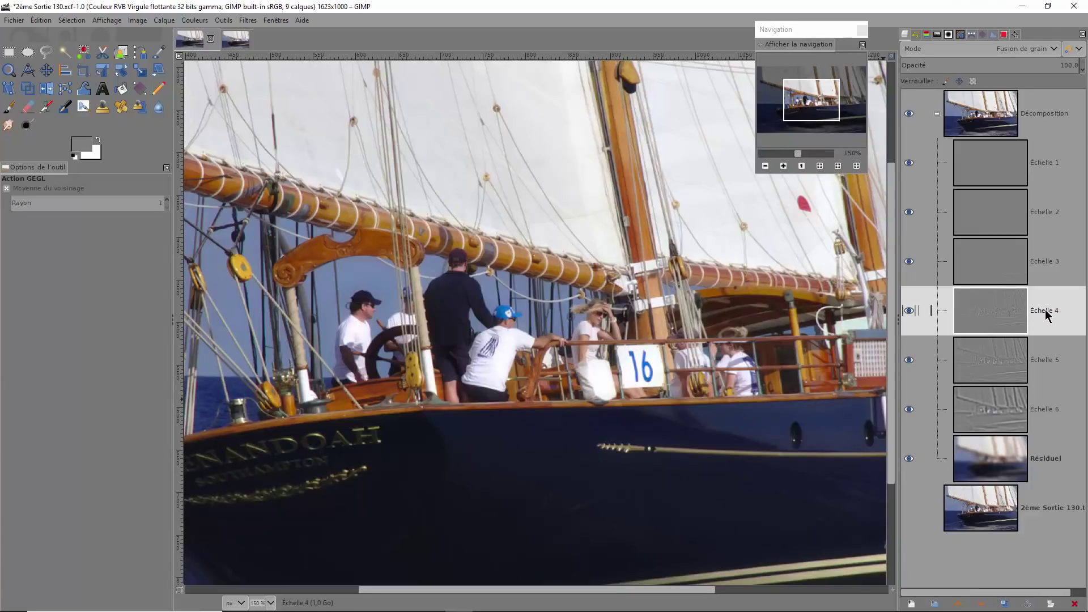
# Raise the Échelle 4 layer's saturation to 55.7 with Teinte-Saturation and apply the change
pyautogui.rightClick(509, 361)
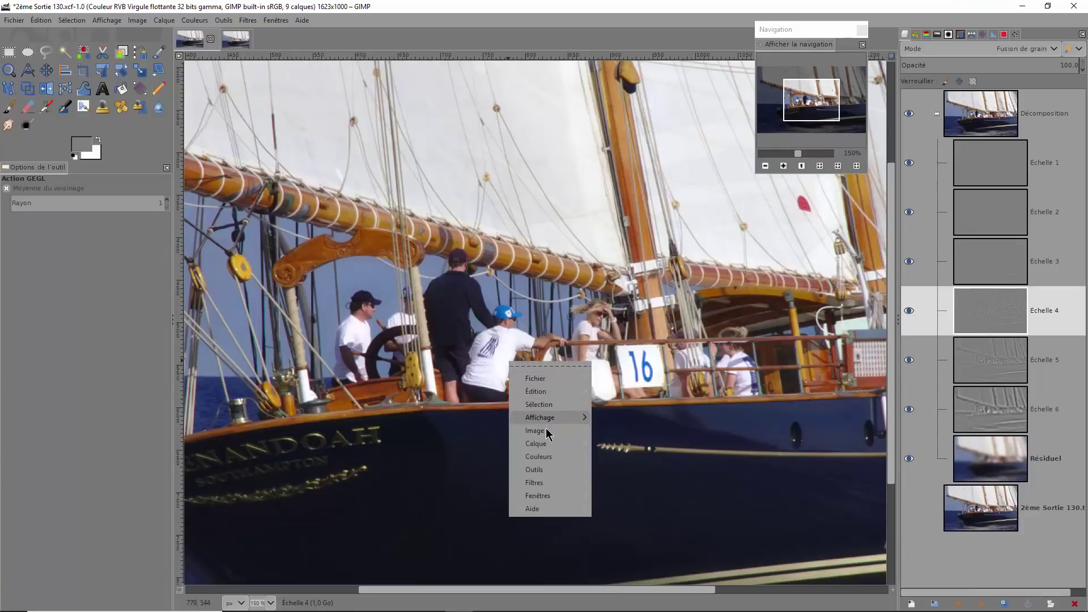
pyautogui.moveTo(538, 462)
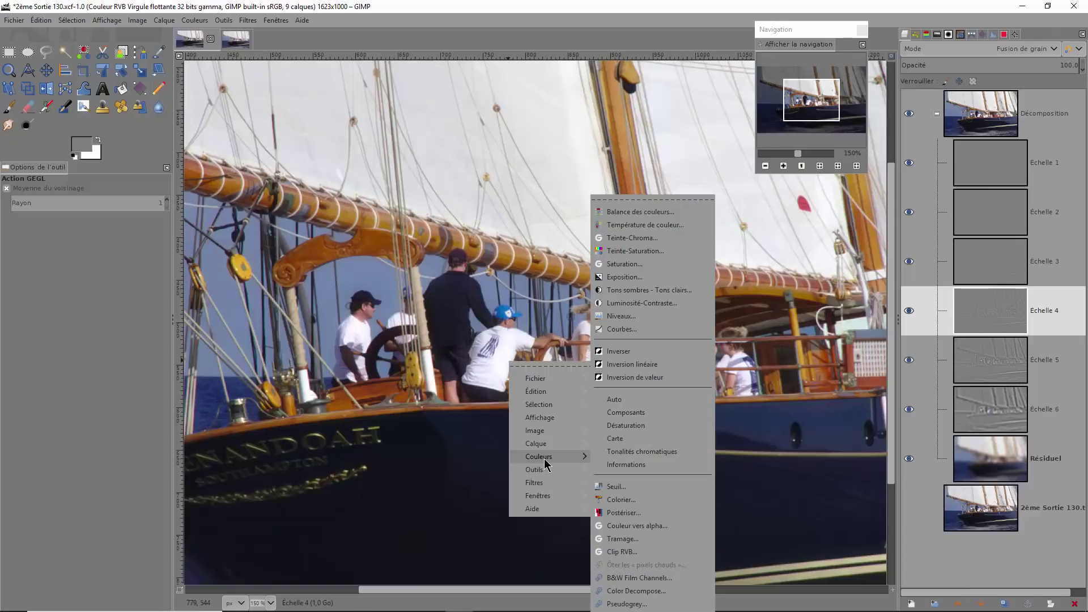
pyautogui.click(648, 253)
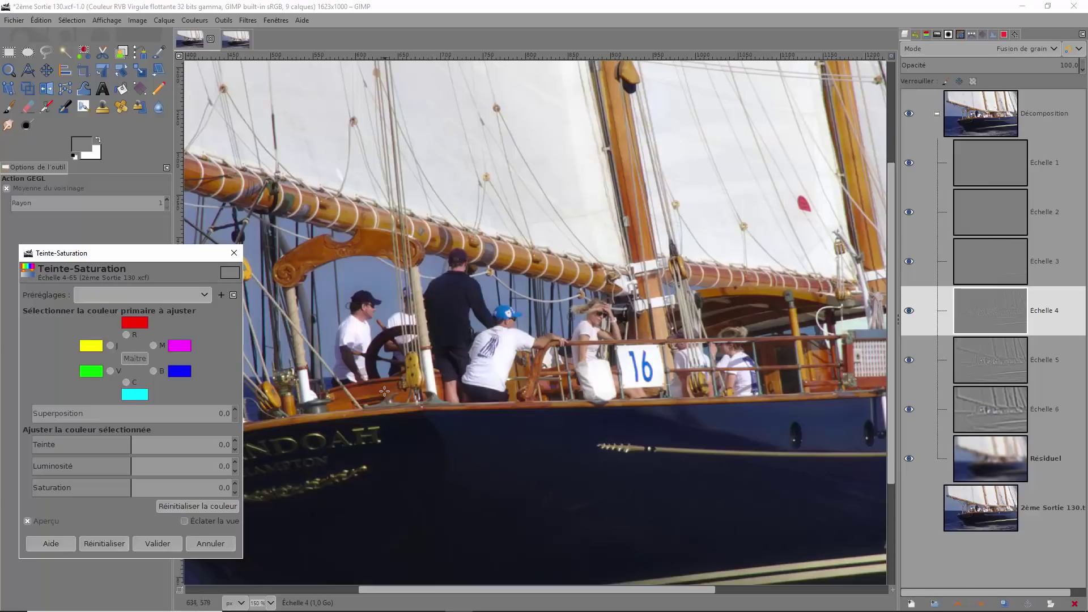
pyautogui.click(177, 488)
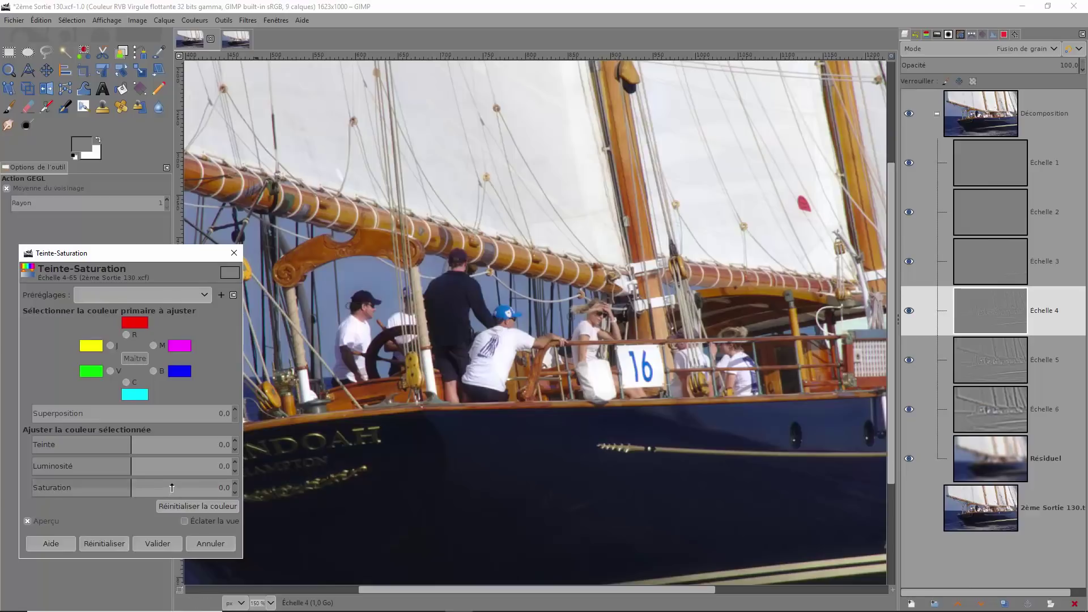
pyautogui.moveTo(186, 487)
pyautogui.mouseDown()
pyautogui.moveTo(207, 488)
pyautogui.moveTo(58, 490)
pyautogui.moveTo(166, 491)
pyautogui.moveTo(200, 504)
pyautogui.moveTo(170, 502)
pyautogui.moveTo(187, 496)
pyautogui.mouseUp()
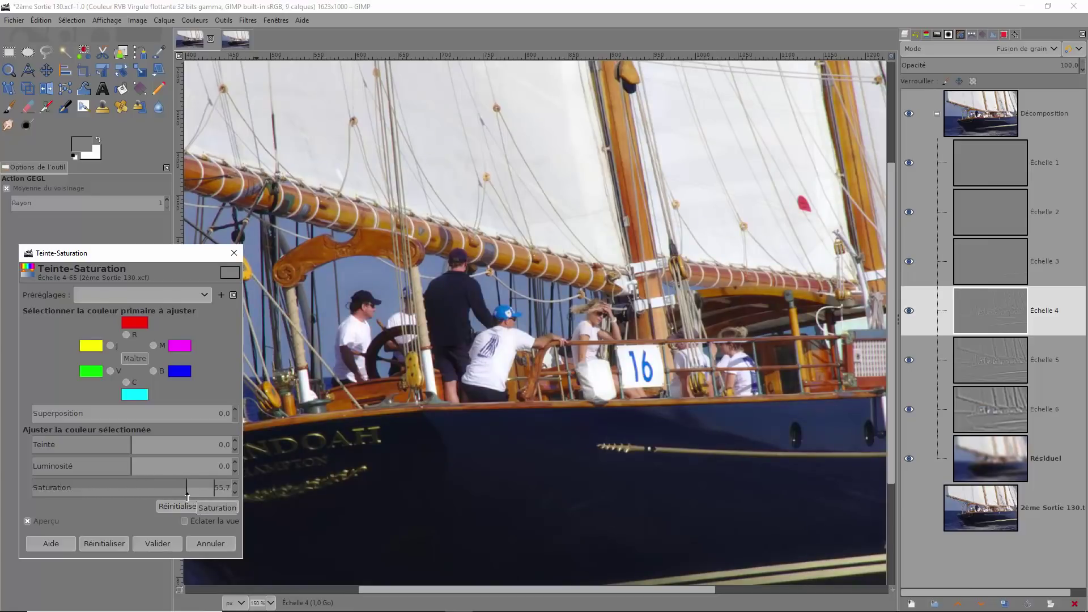
pyautogui.click(169, 544)
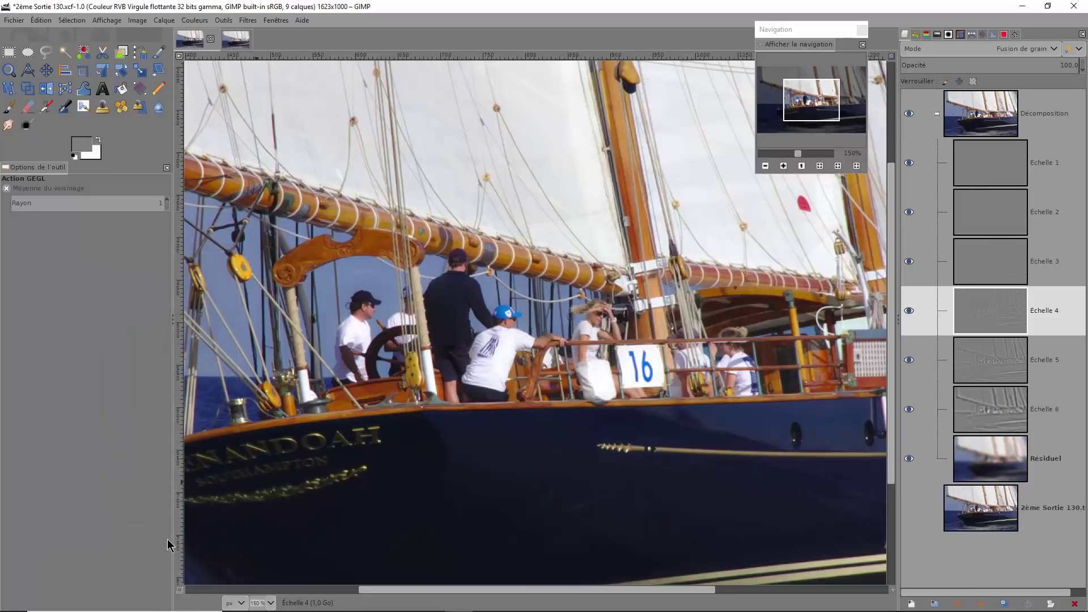
# Set the Échelle 1 layer's contrast to 0.157 with Luminosité-Contraste and compare the photo with the preview off and on
pyautogui.click(989, 168)
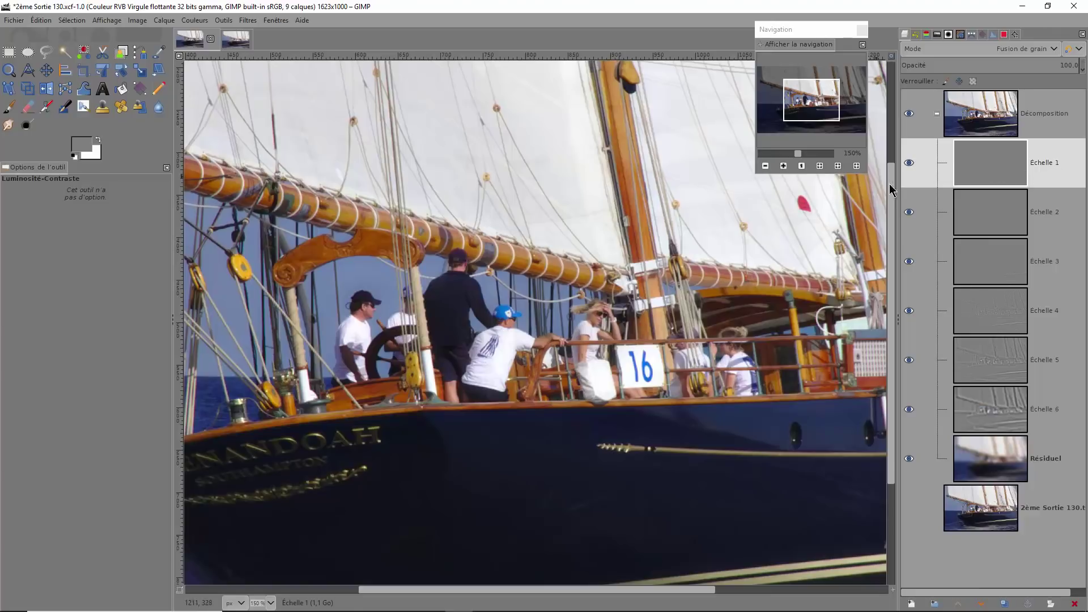
pyautogui.rightClick(575, 300)
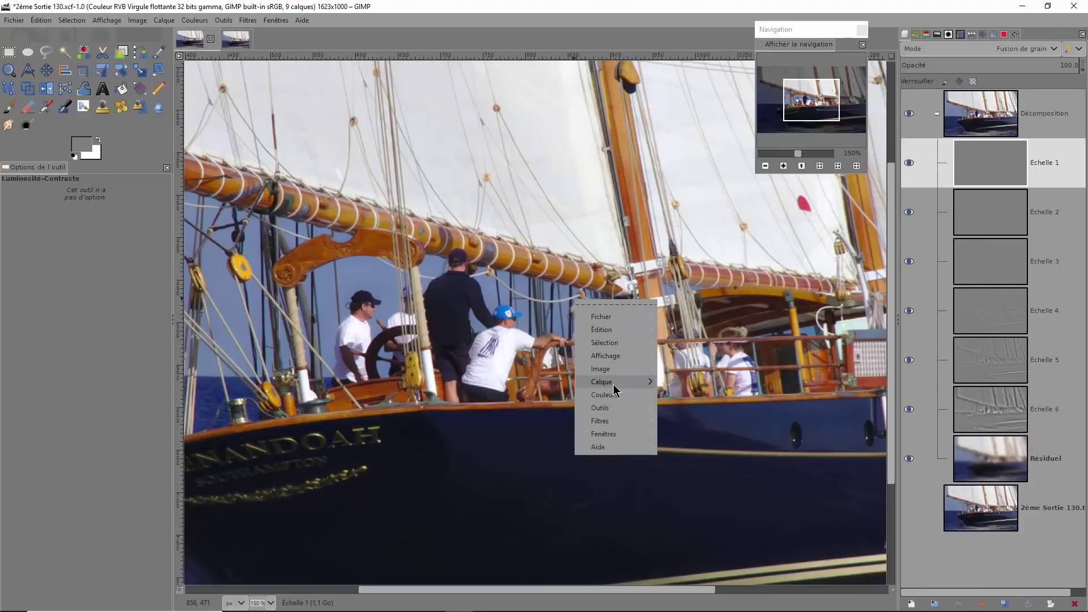
pyautogui.moveTo(613, 396)
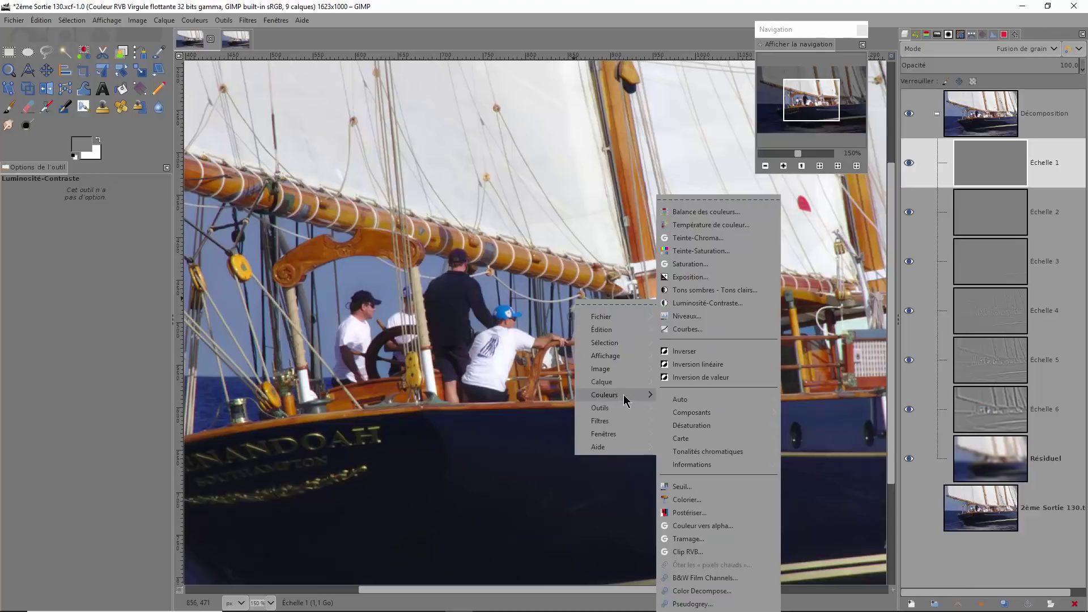
pyautogui.click(700, 303)
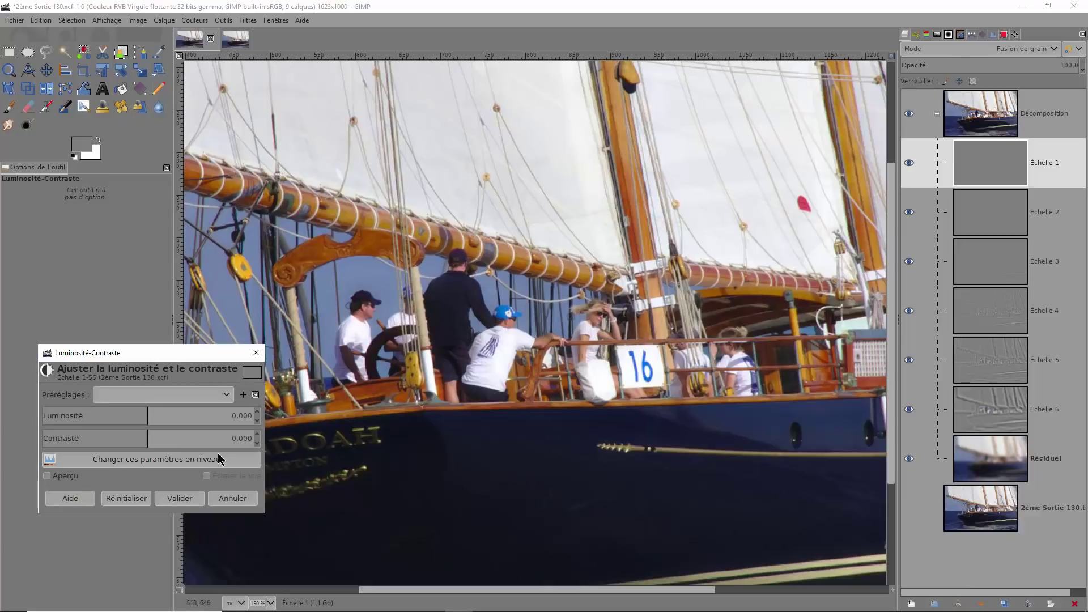
pyautogui.click(181, 438)
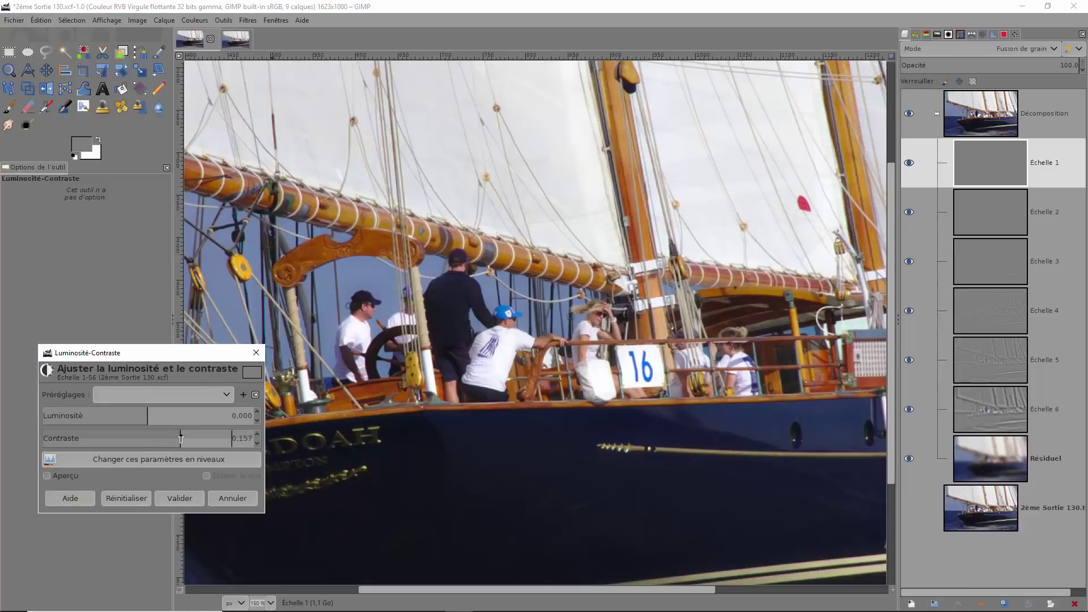
pyautogui.click(47, 476)
pyautogui.click(47, 476)
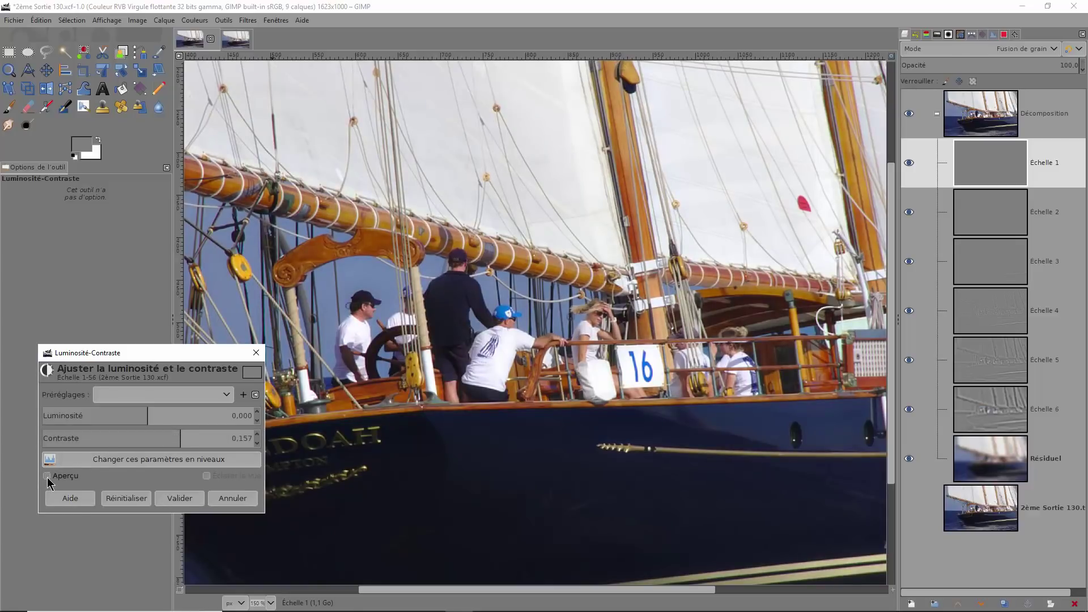
pyautogui.click(47, 476)
# Try contrasts of 0.213 and -0.224 on the Échelle 1 layer, comparing each with the preview off and on
pyautogui.click(193, 437)
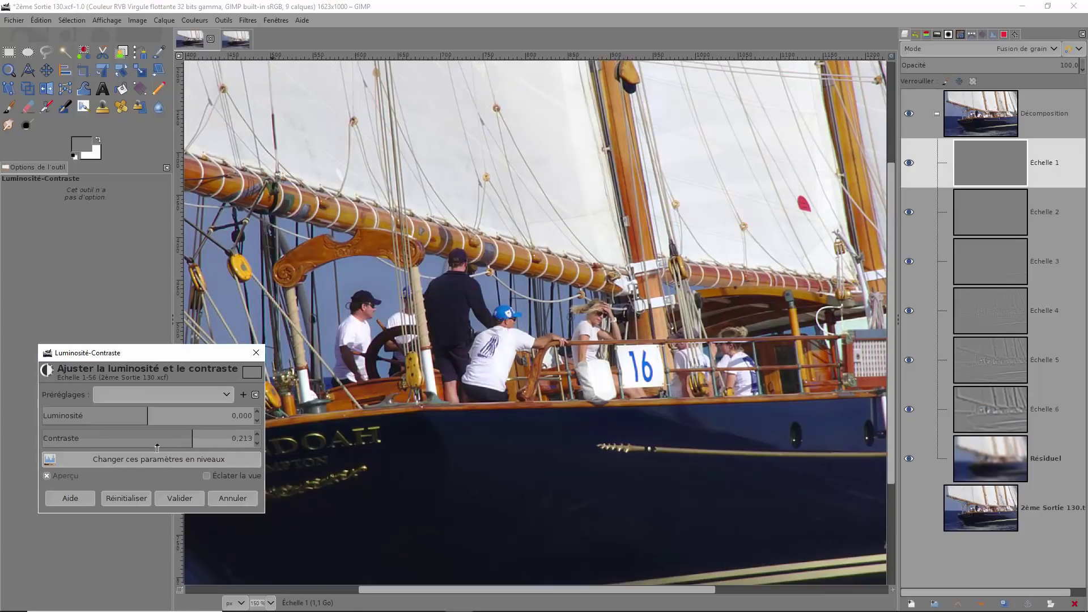
pyautogui.click(47, 477)
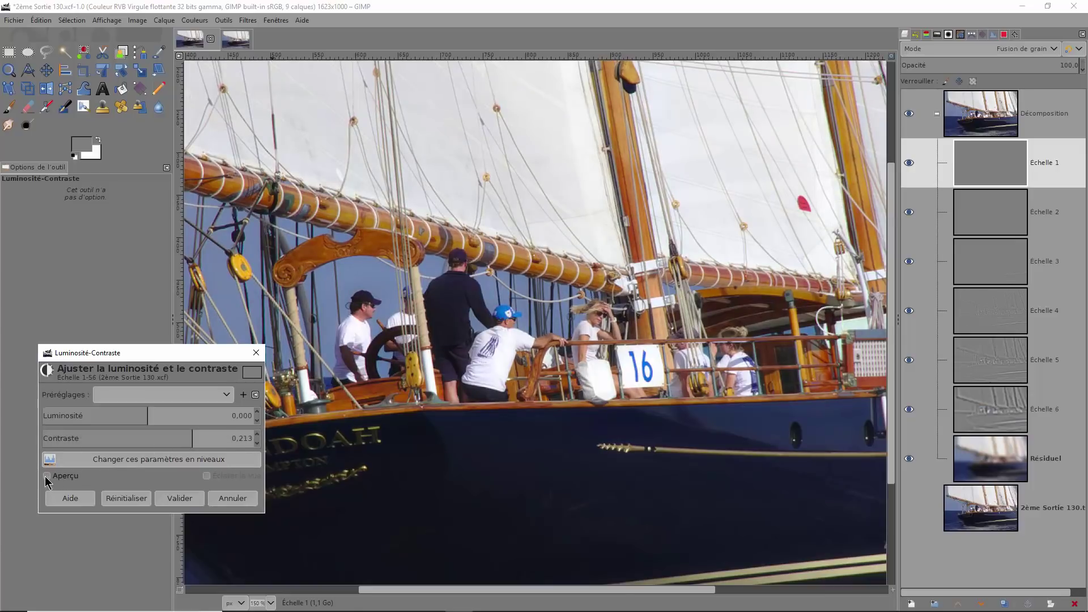
pyautogui.click(47, 477)
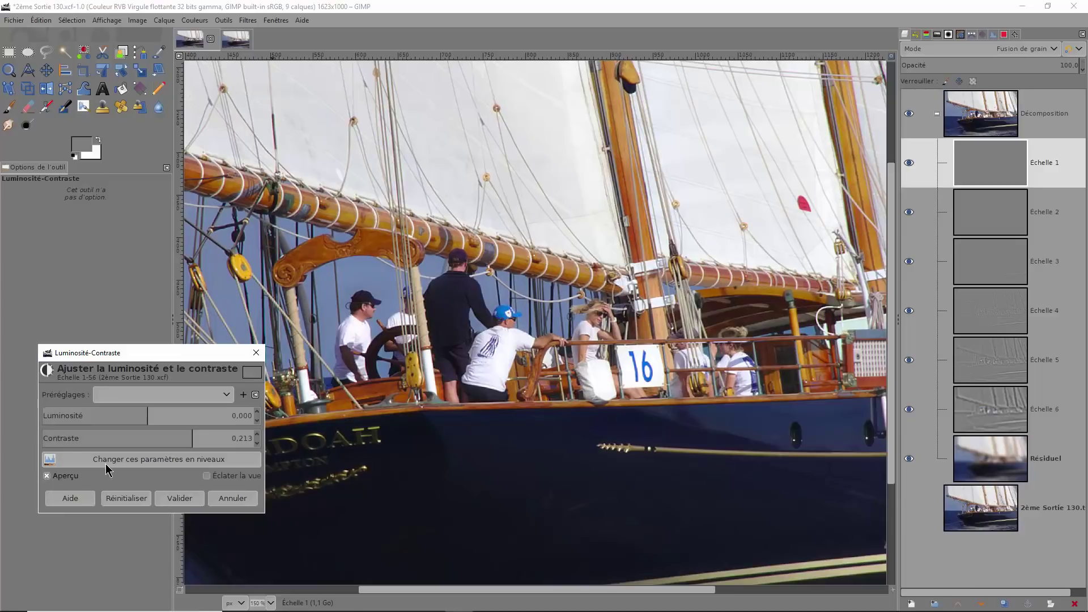
pyautogui.moveTo(182, 441); pyautogui.dragTo(100, 443)
pyautogui.click(47, 477)
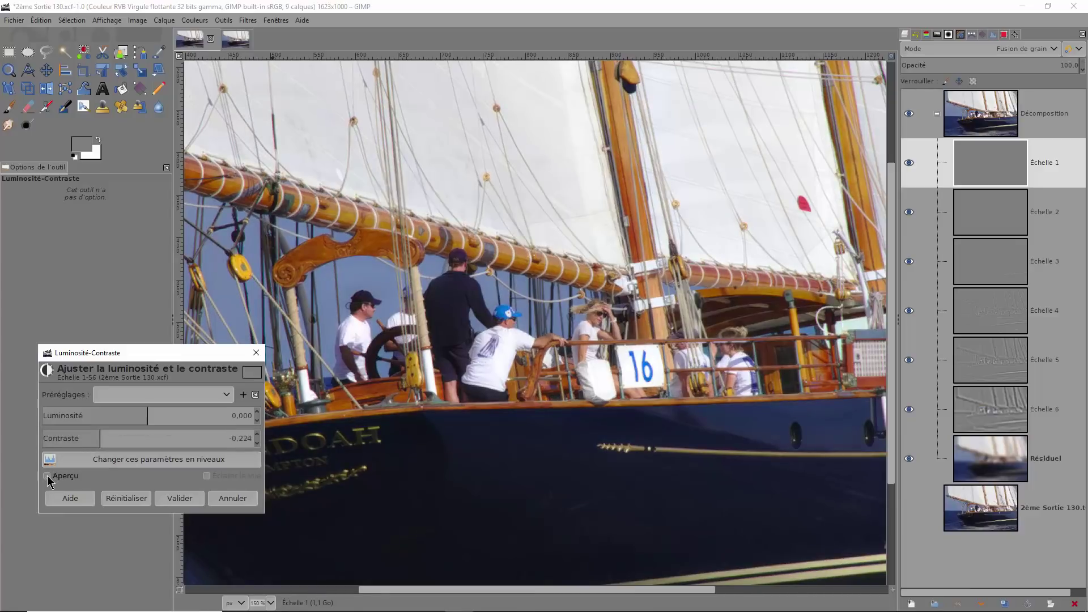
pyautogui.click(47, 477)
# Bring the Échelle 1 layer's contrast back up to a positive value and apply the adjustment
pyautogui.moveTo(122, 437); pyautogui.dragTo(180, 433)
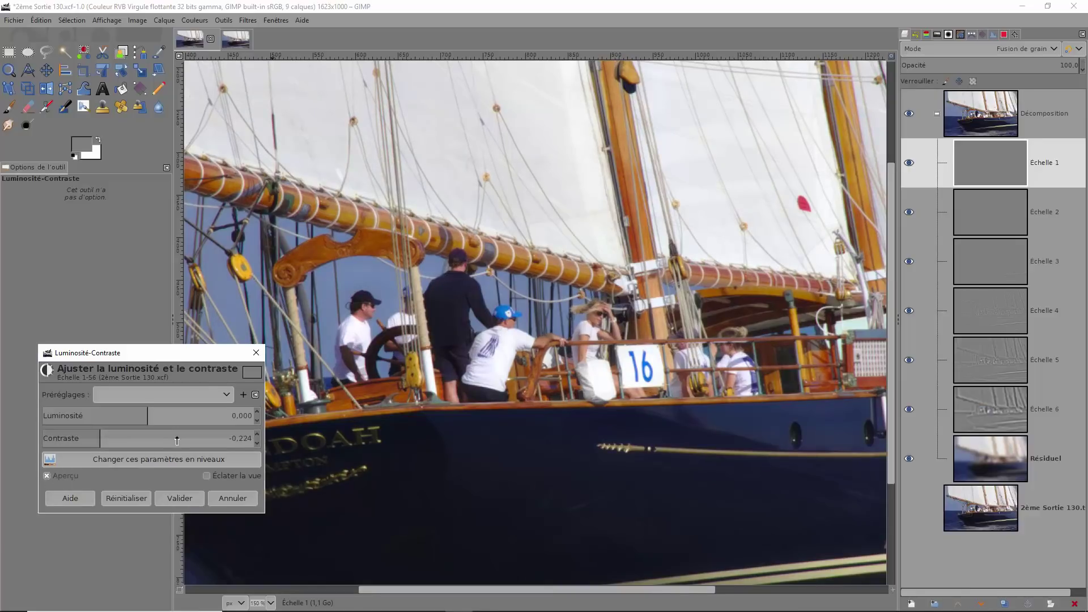
pyautogui.click(180, 499)
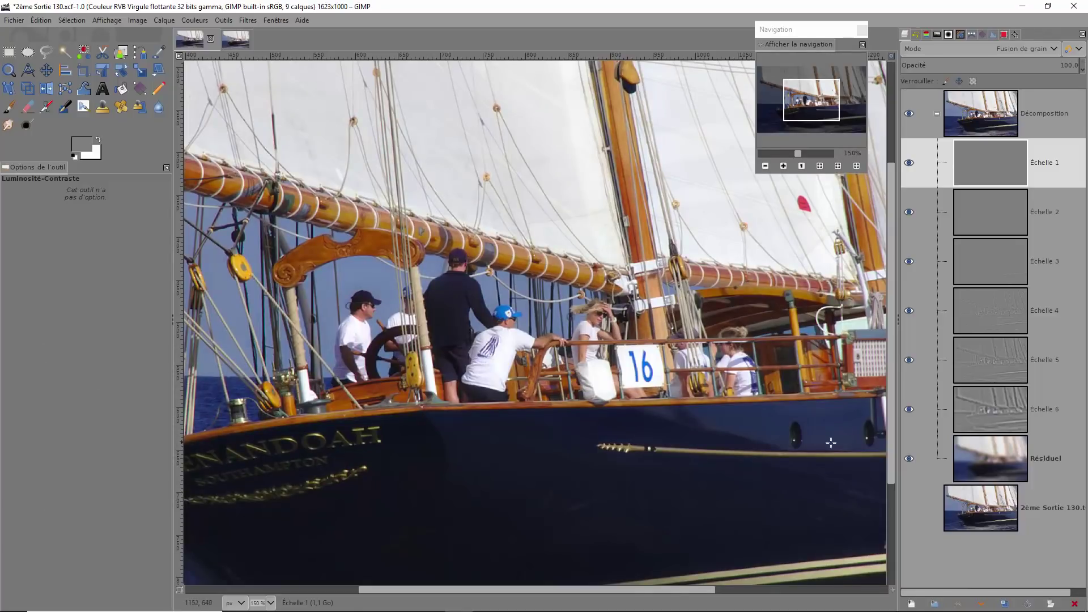
# Show the base photo layer and toggle the Décomposition group's visibility to compare the original with the sharpened result
pyautogui.click(909, 113)
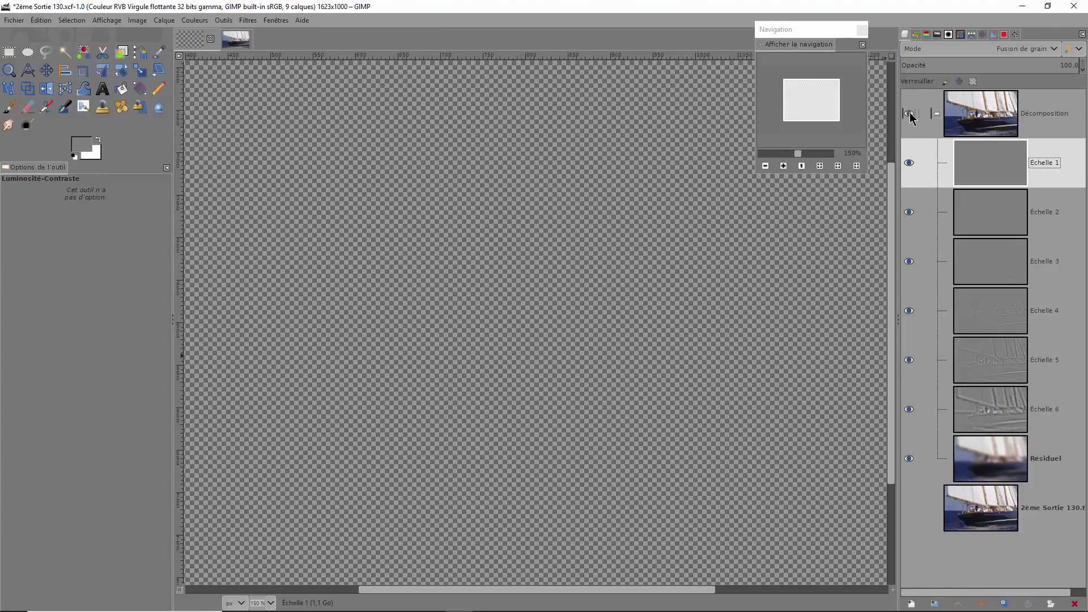
pyautogui.click(909, 114)
pyautogui.click(917, 513)
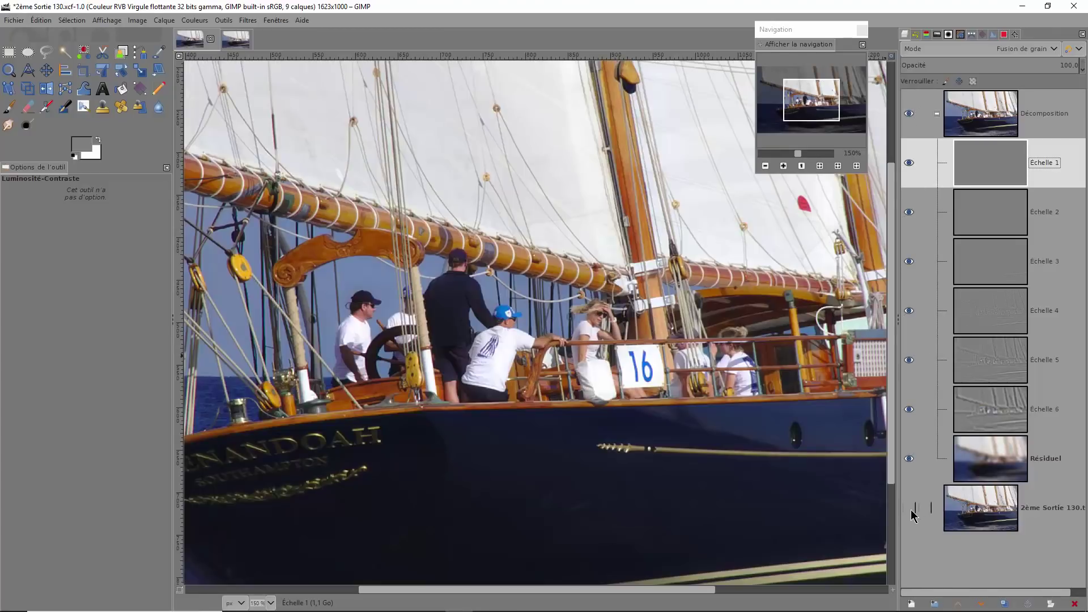
pyautogui.click(913, 116)
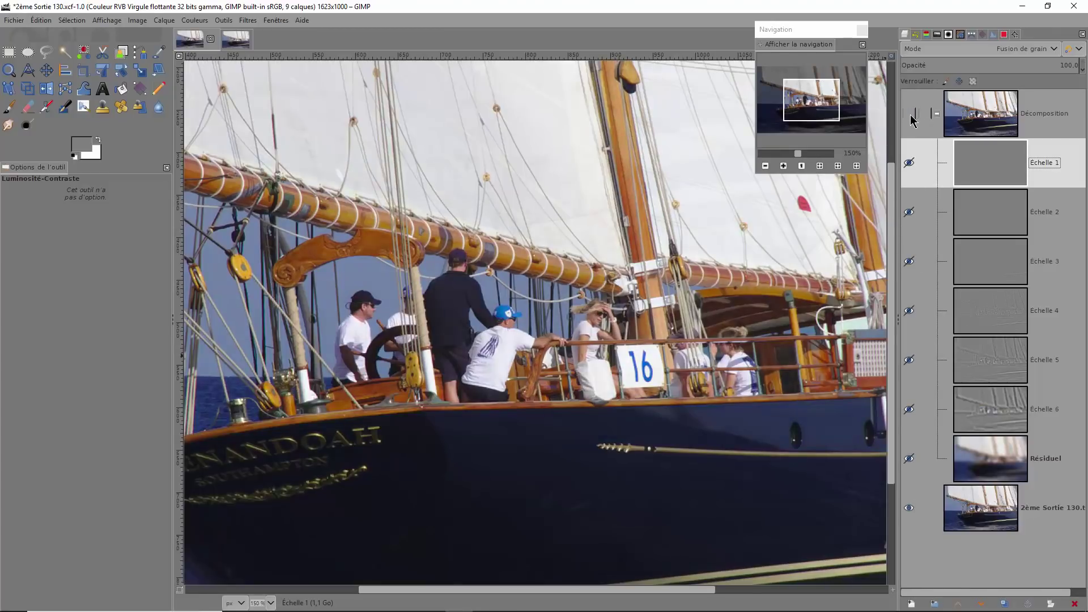
pyautogui.click(910, 115)
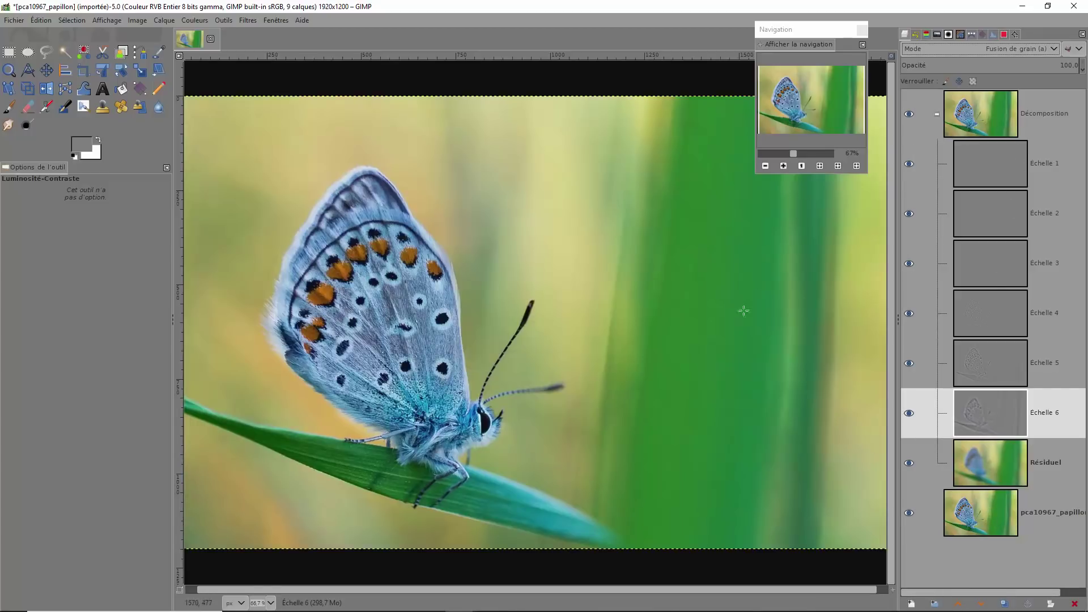
# Set the saturation of the butterfly photo's Échelle 6 layer to 72.7 with Teinte-Saturation
pyautogui.click(986, 420)
pyautogui.rightClick(420, 389)
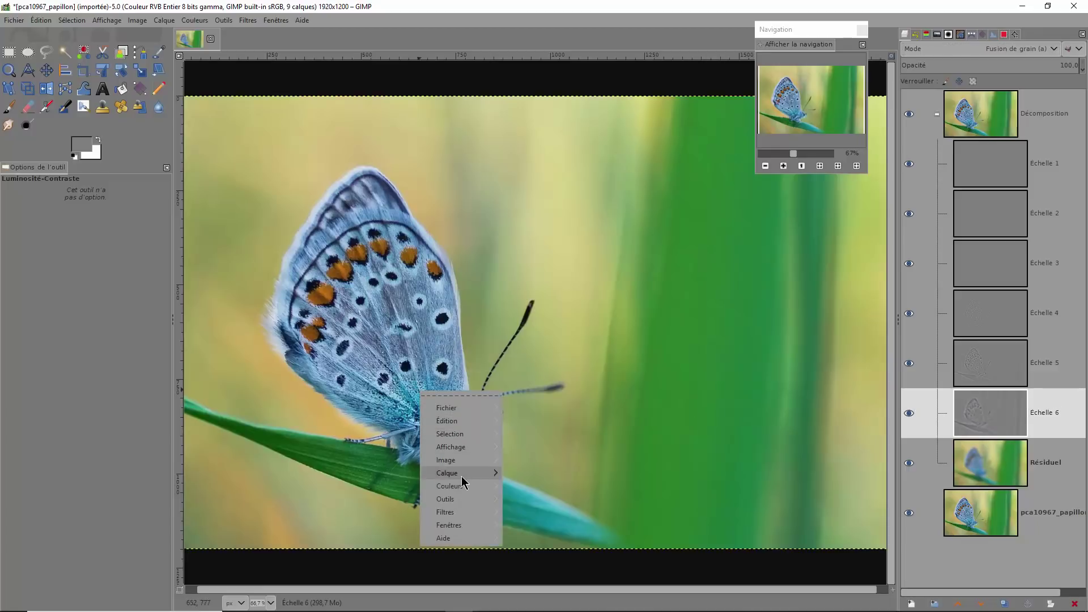
pyautogui.moveTo(462, 486)
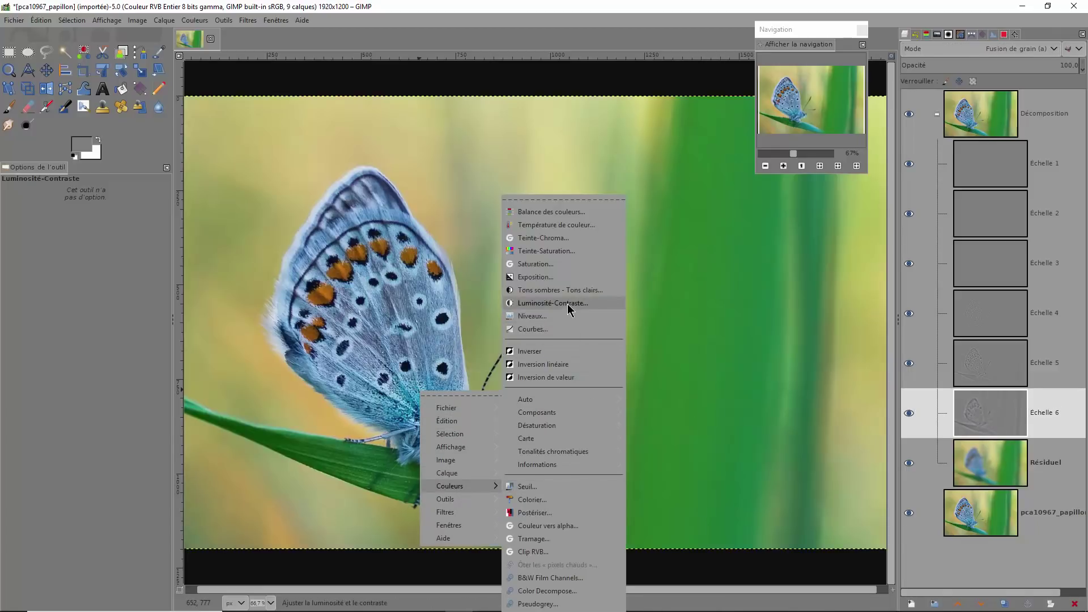
pyautogui.click(561, 251)
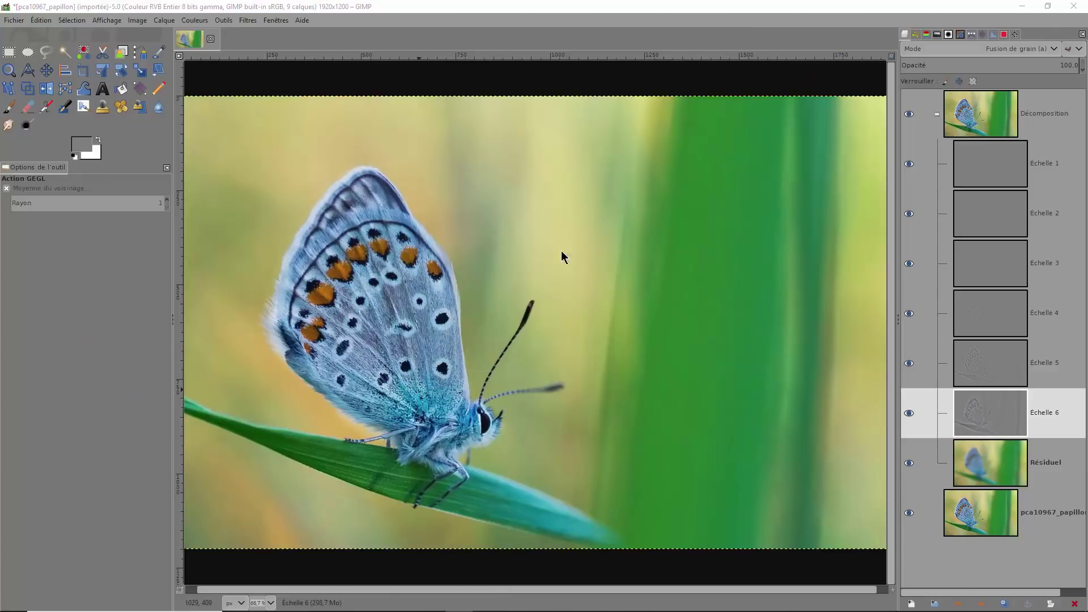
pyautogui.click(184, 488)
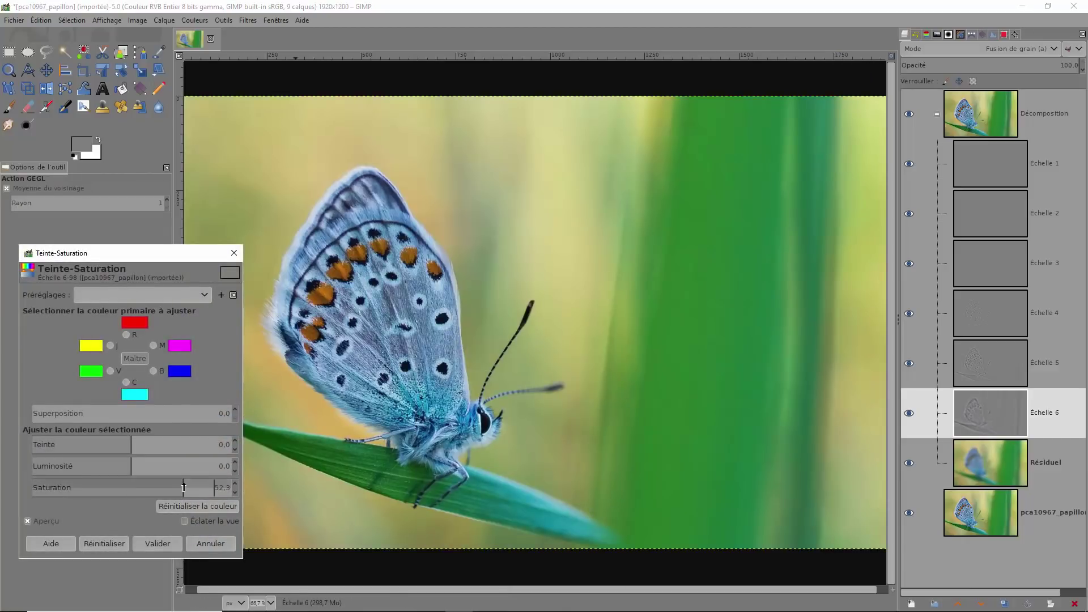
pyautogui.moveTo(184, 488); pyautogui.dragTo(205, 486)
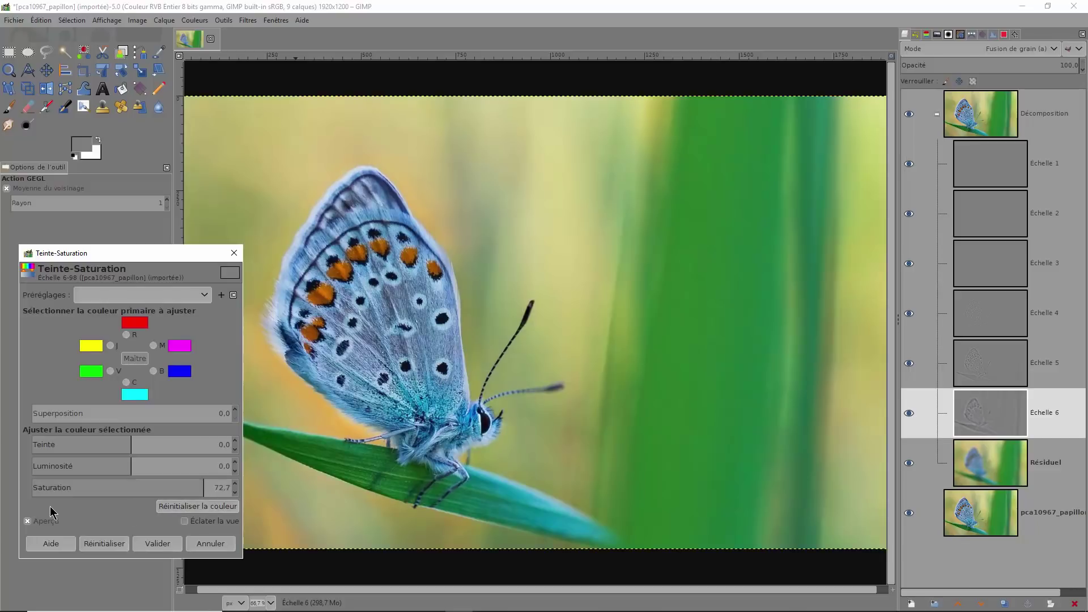
# Compare the butterfly with the saturation preview off and on, and apply the change to Échelle 6
pyautogui.click(28, 521)
pyautogui.click(27, 520)
pyautogui.click(28, 522)
pyautogui.click(158, 544)
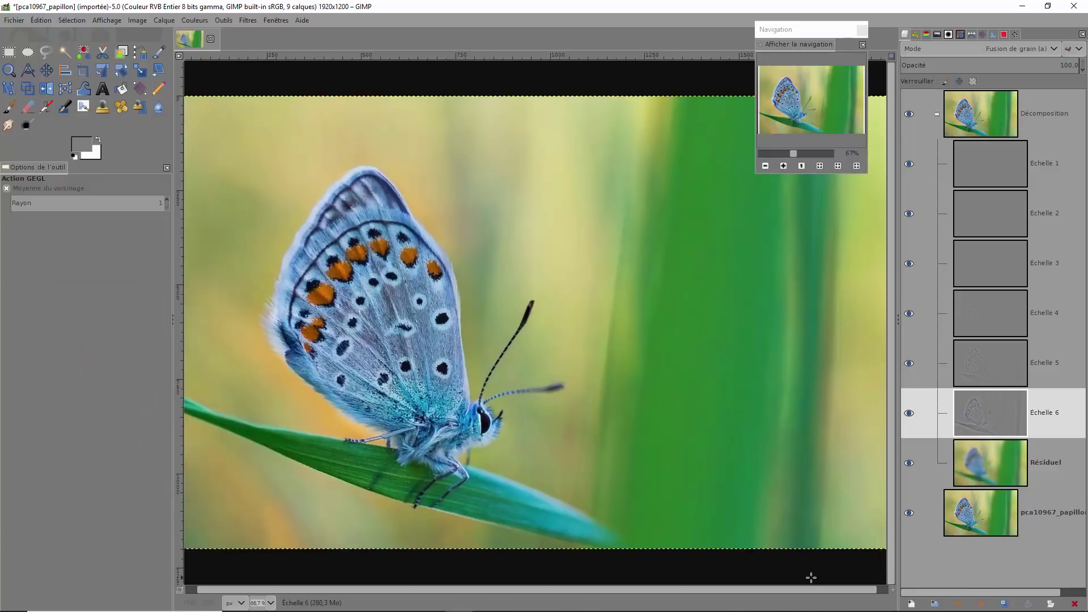
# Set the contrast of the butterfly photo's Échelle 1 layer to 62 with Luminosité-Contraste
pyautogui.click(1057, 181)
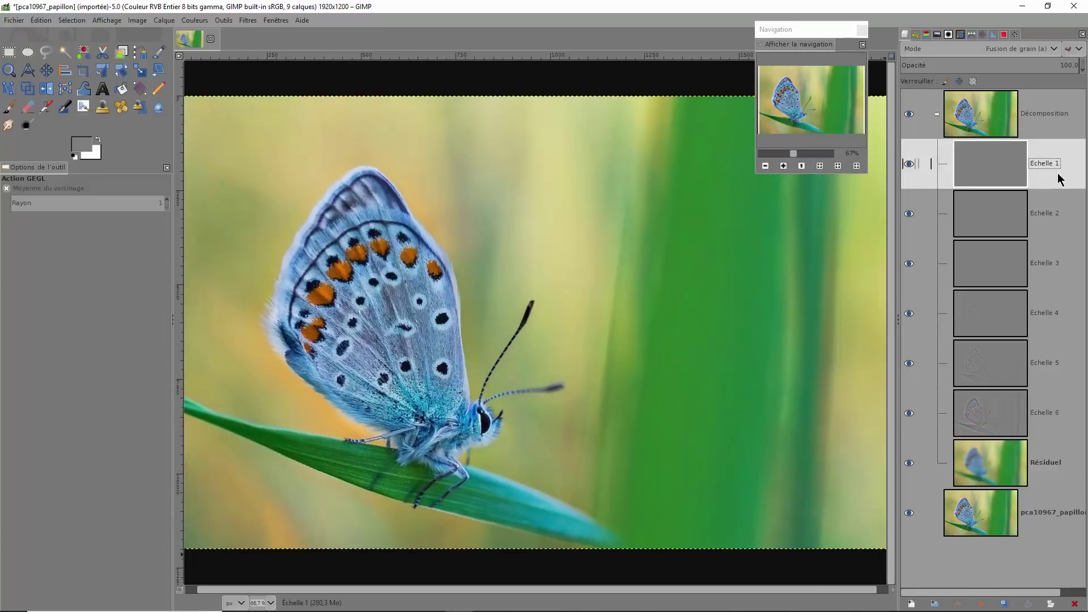
pyautogui.rightClick(434, 366)
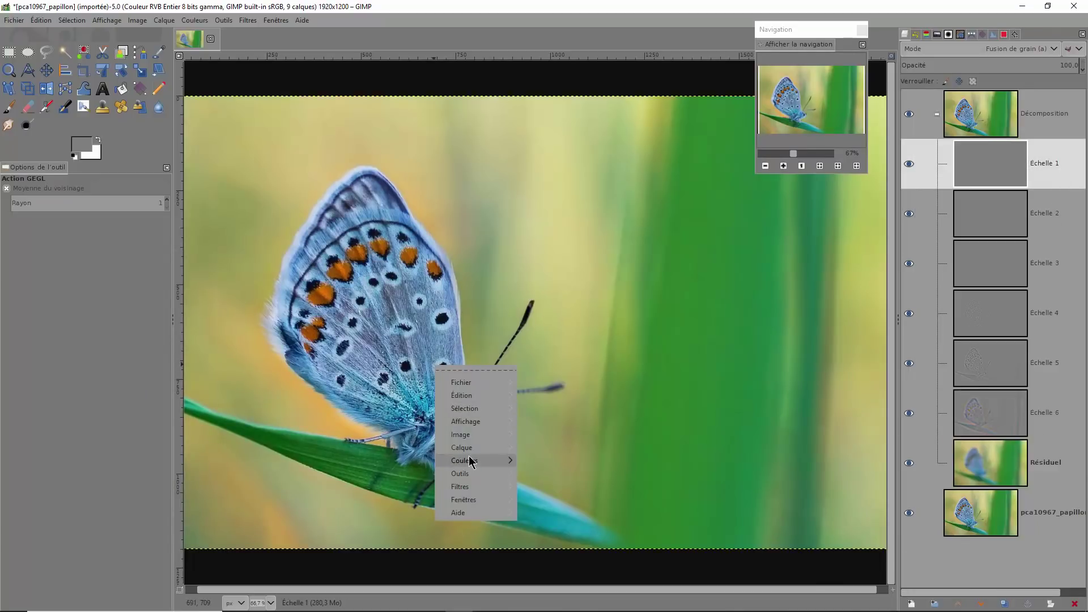
pyautogui.moveTo(470, 460)
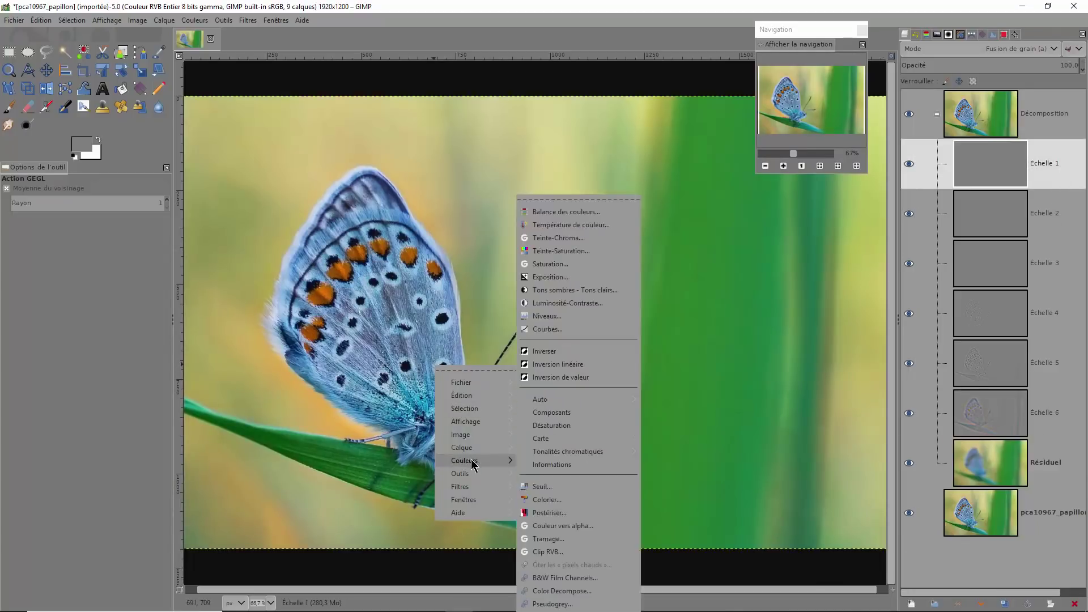
pyautogui.click(587, 304)
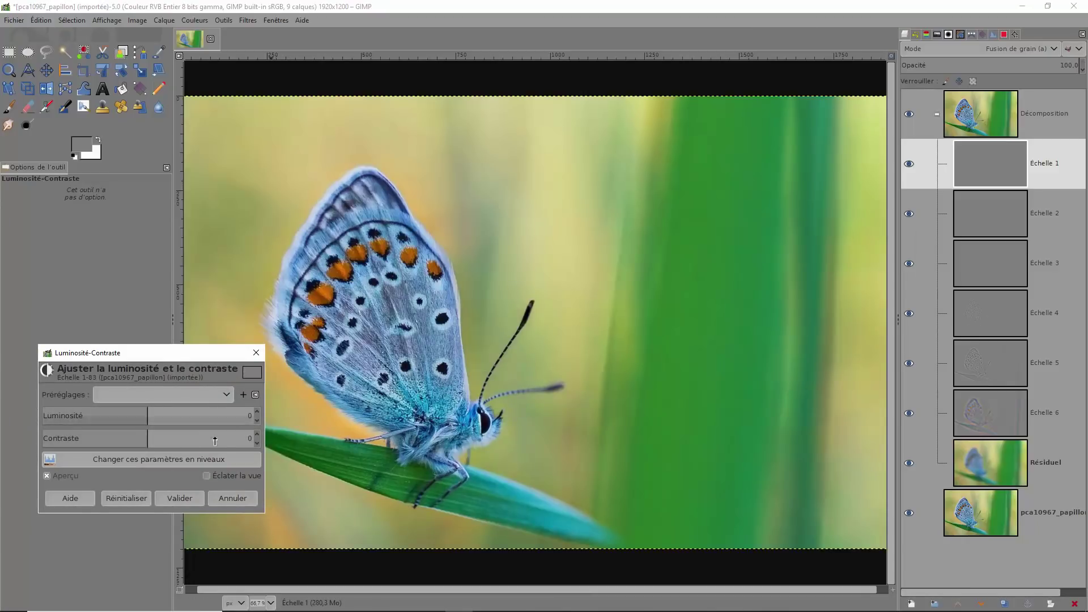
pyautogui.click(177, 439)
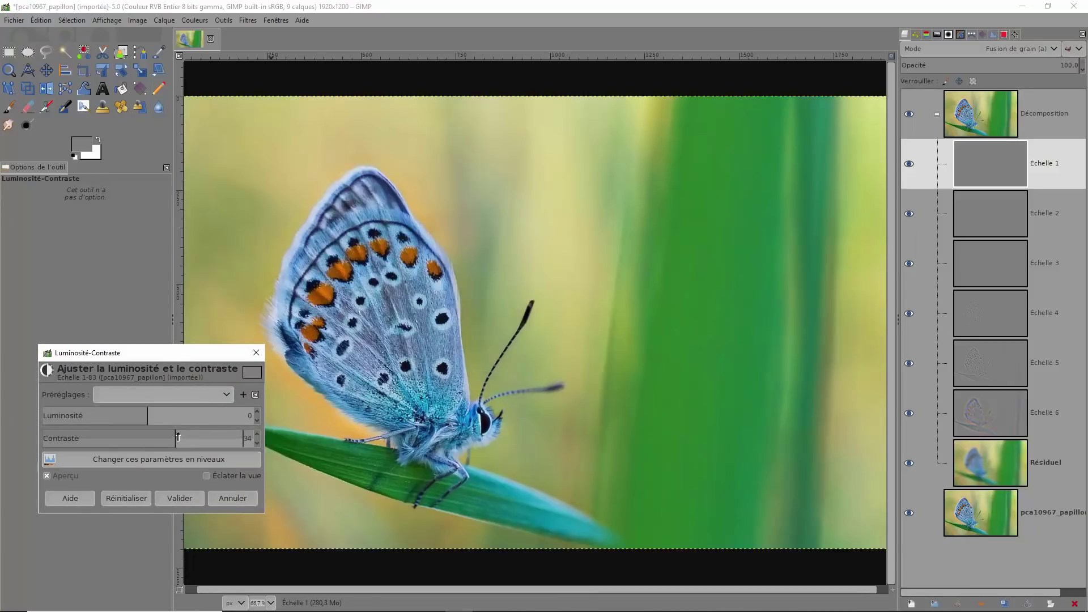
pyautogui.moveTo(177, 437); pyautogui.dragTo(195, 437)
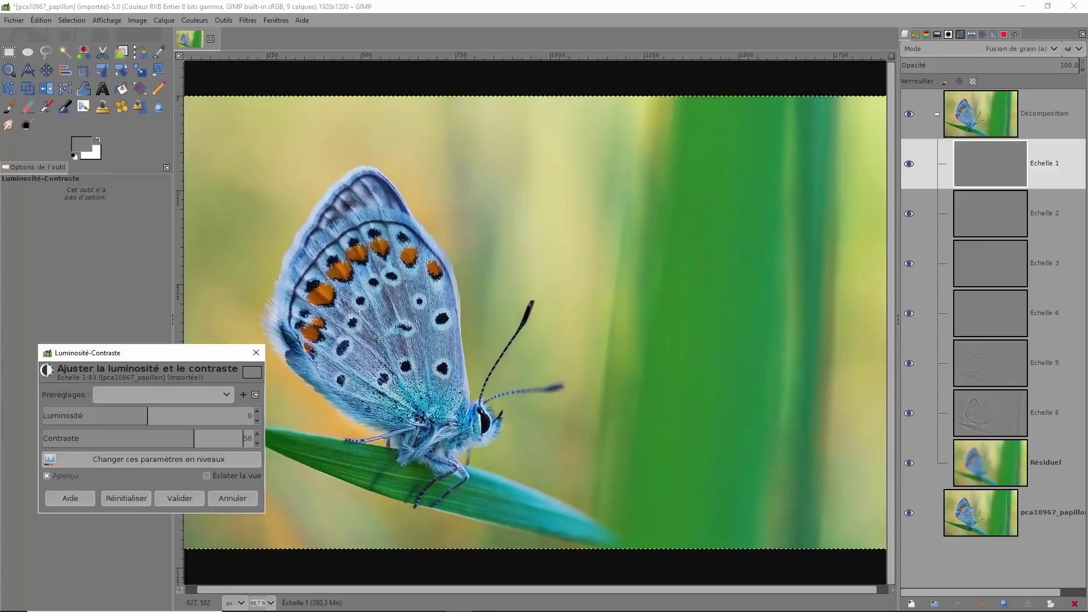
pyautogui.click(214, 437)
pyautogui.moveTo(215, 437); pyautogui.dragTo(200, 435)
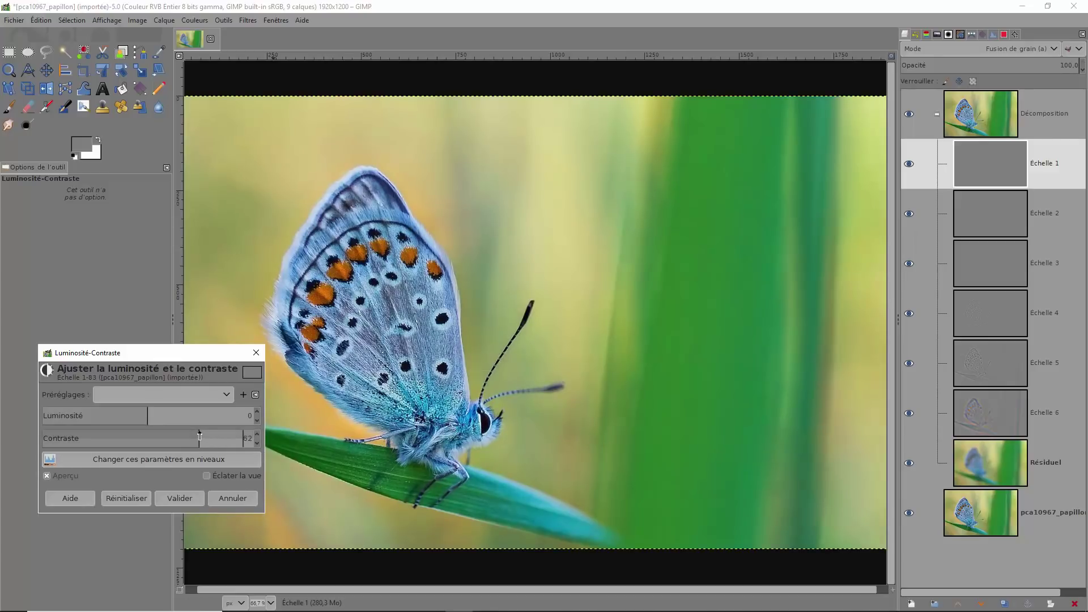
# Compare the butterfly with the contrast preview off and on, and apply the change to Échelle 1
pyautogui.click(47, 476)
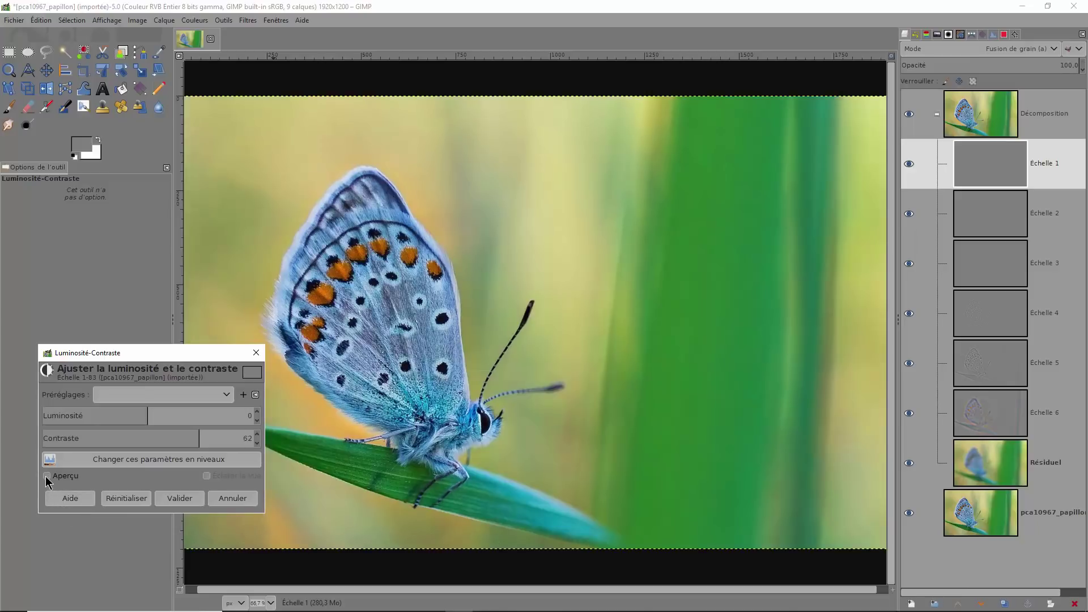
pyautogui.click(47, 476)
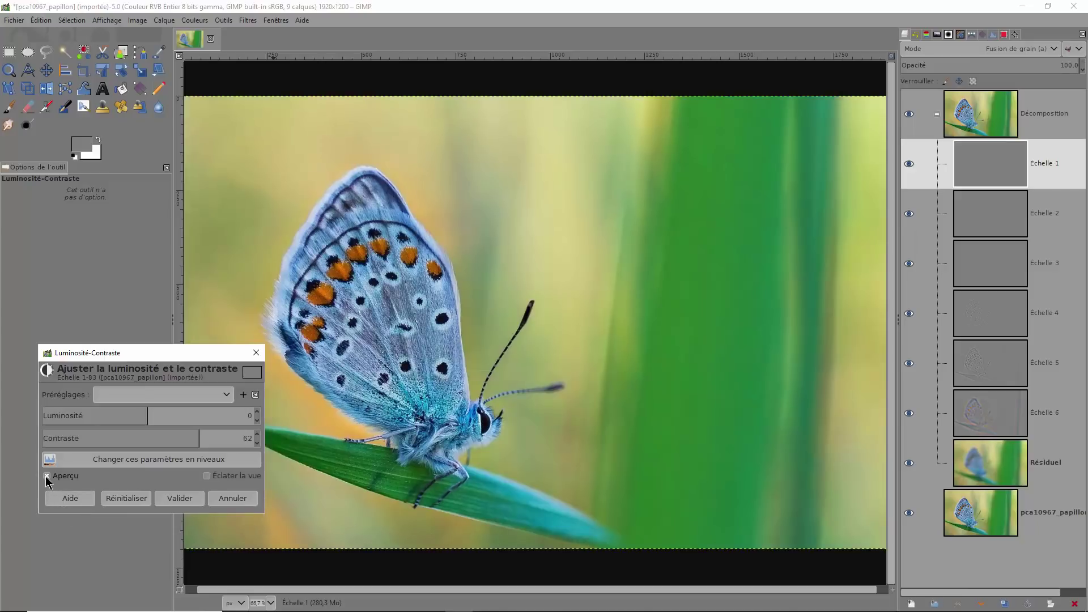
pyautogui.click(182, 502)
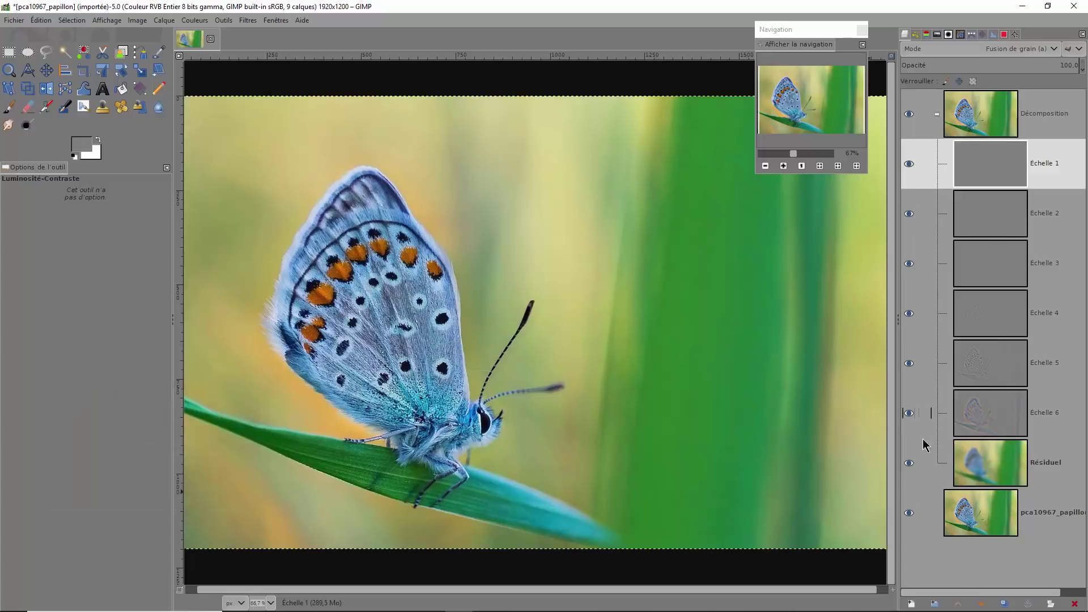
# Hide and show the Décomposition group to compare the original butterfly photo with the sharpened version
pyautogui.click(907, 116)
pyautogui.click(907, 117)
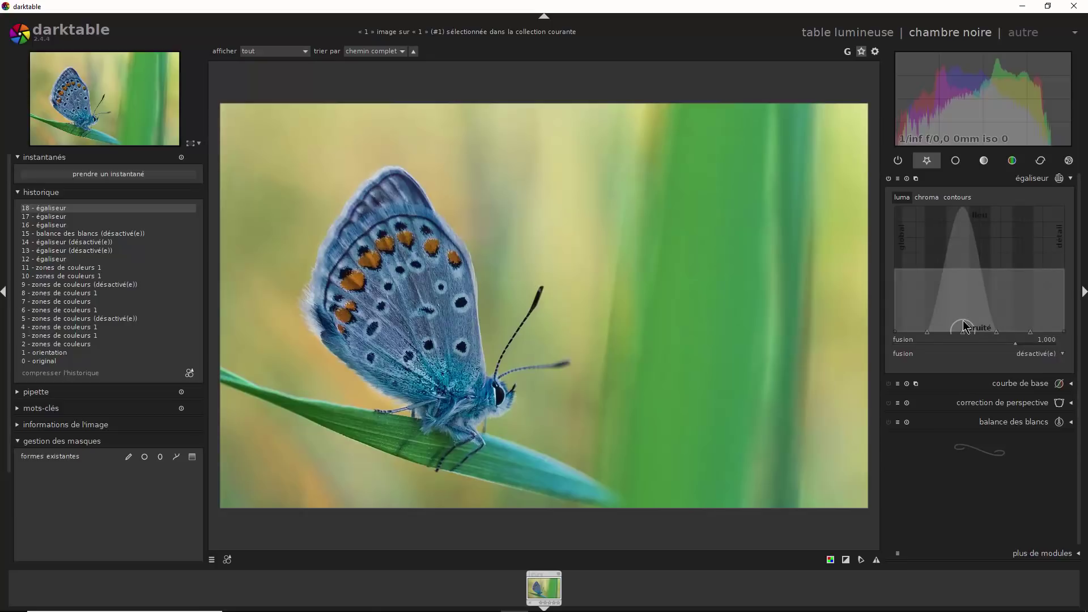
# Switch to darktable and try raising the égaliseur's luma noise threshold at the third band from the global end
pyautogui.moveTo(964, 326); pyautogui.dragTo(965, 271)
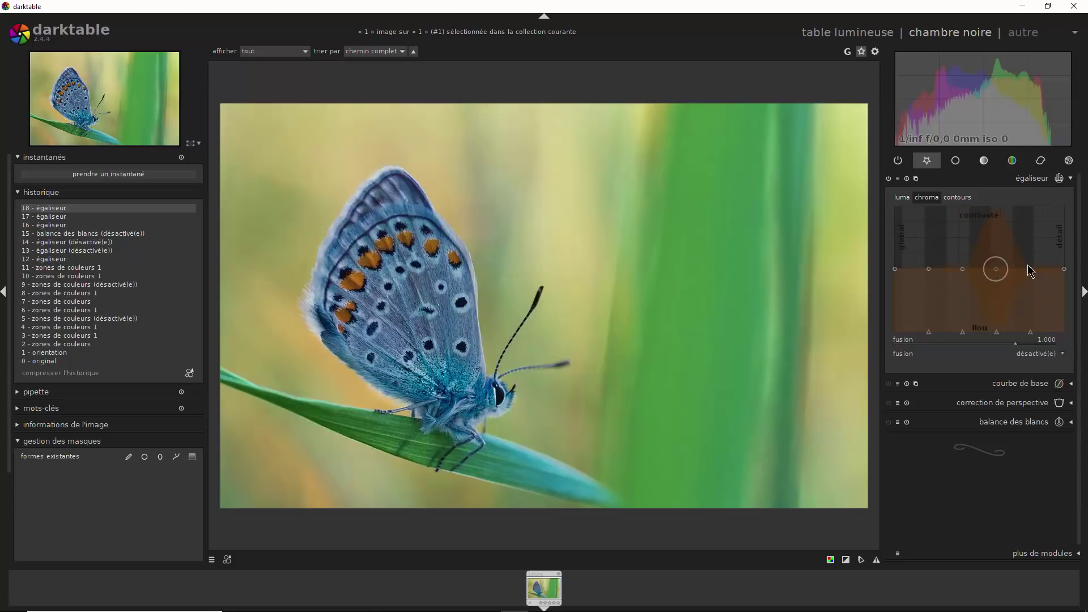
# Raise the égaliseur's chroma curve at the second-finest detail node, and display the contours curve
pyautogui.moveTo(1031, 269); pyautogui.dragTo(1040, 225)
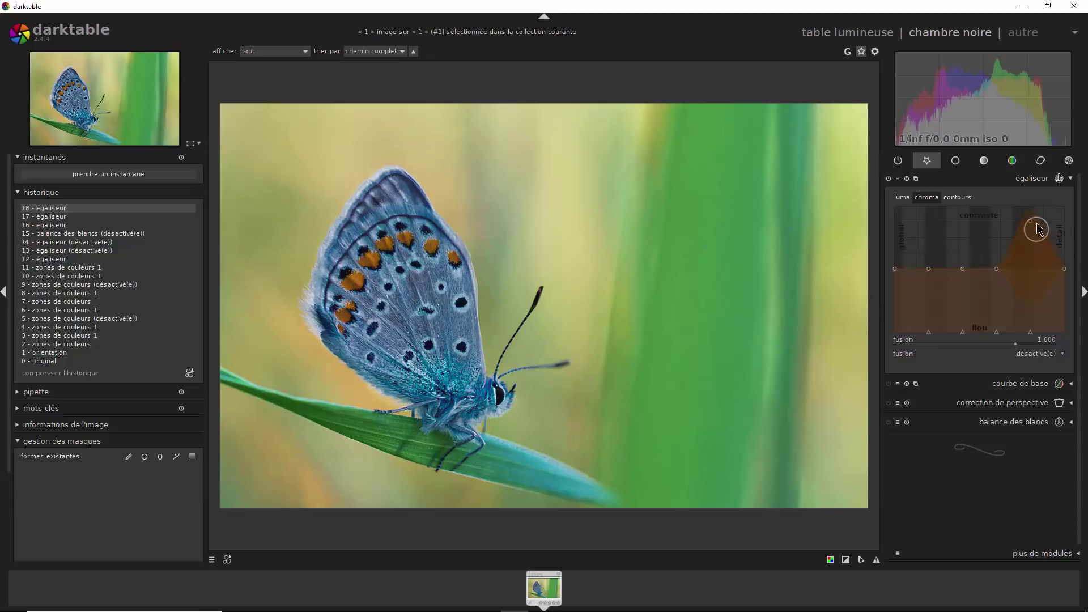
pyautogui.moveTo(1028, 223)
pyautogui.mouseDown()
pyautogui.moveTo(1025, 276)
pyautogui.moveTo(1032, 225)
pyautogui.mouseUp()
pyautogui.click(957, 198)
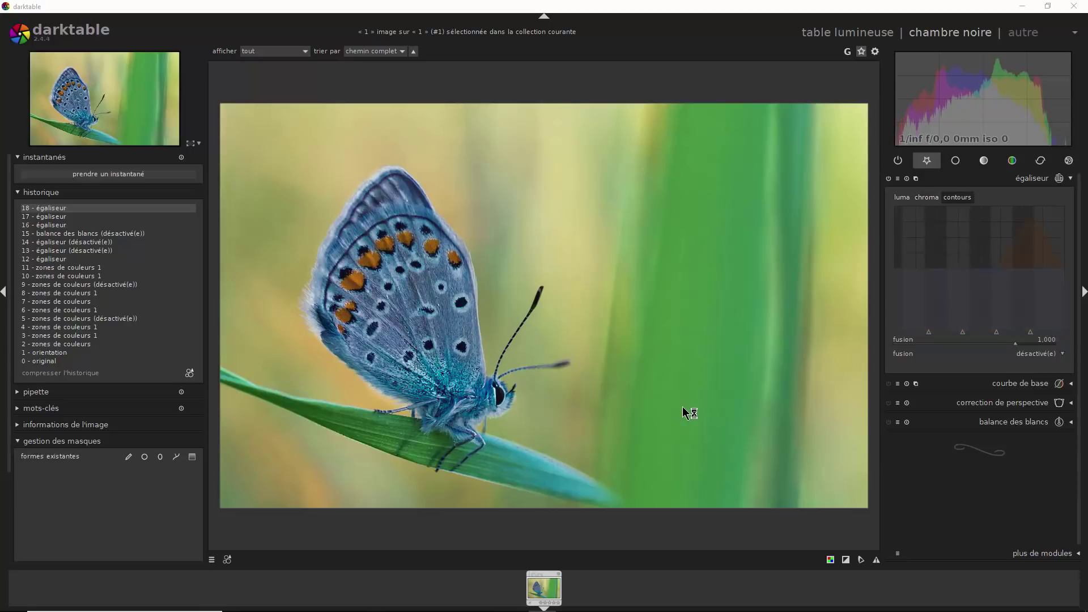